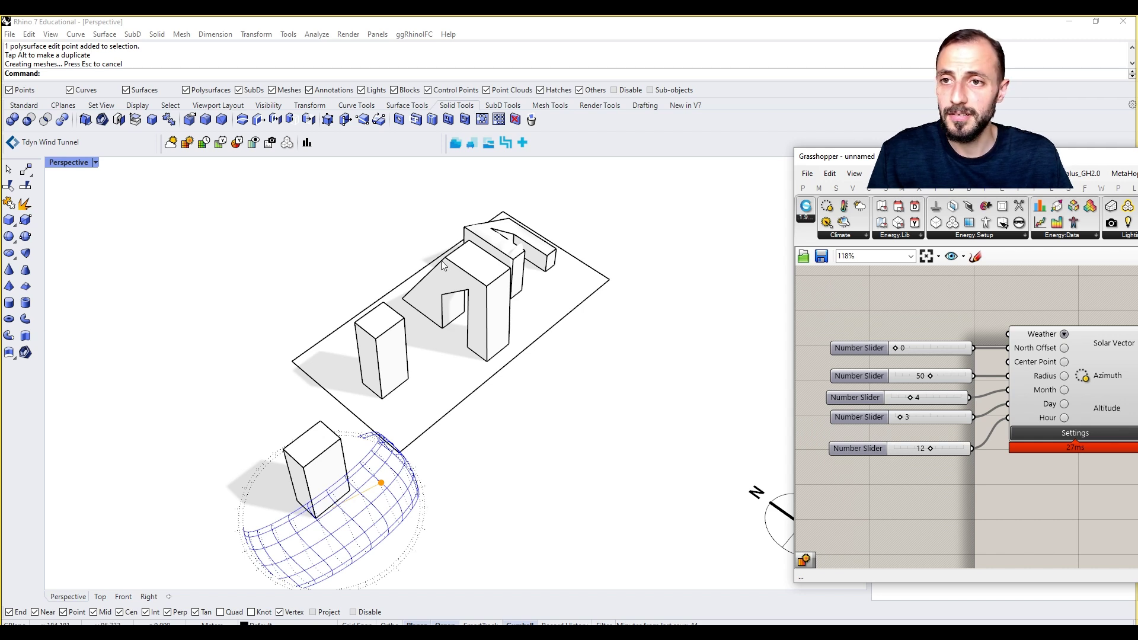
Move the North Offset slider up to free space and place a point object on open ground beside the site boundary
left_click(24, 105)
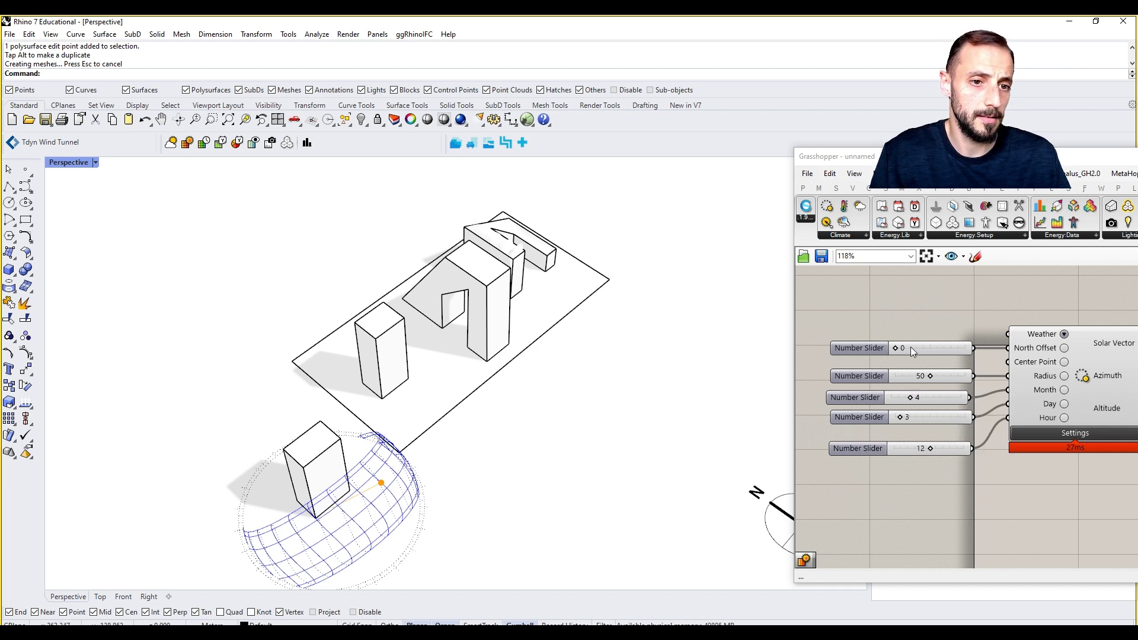
left_click_drag(910, 346, 892, 319)
left_click(25, 170)
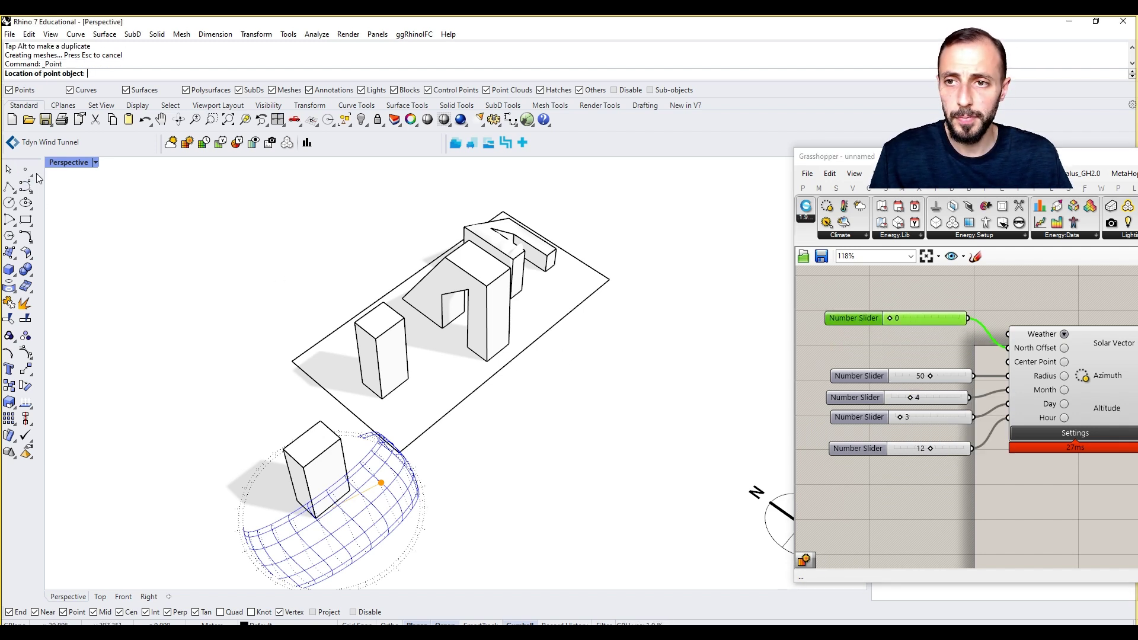
left_click(556, 389)
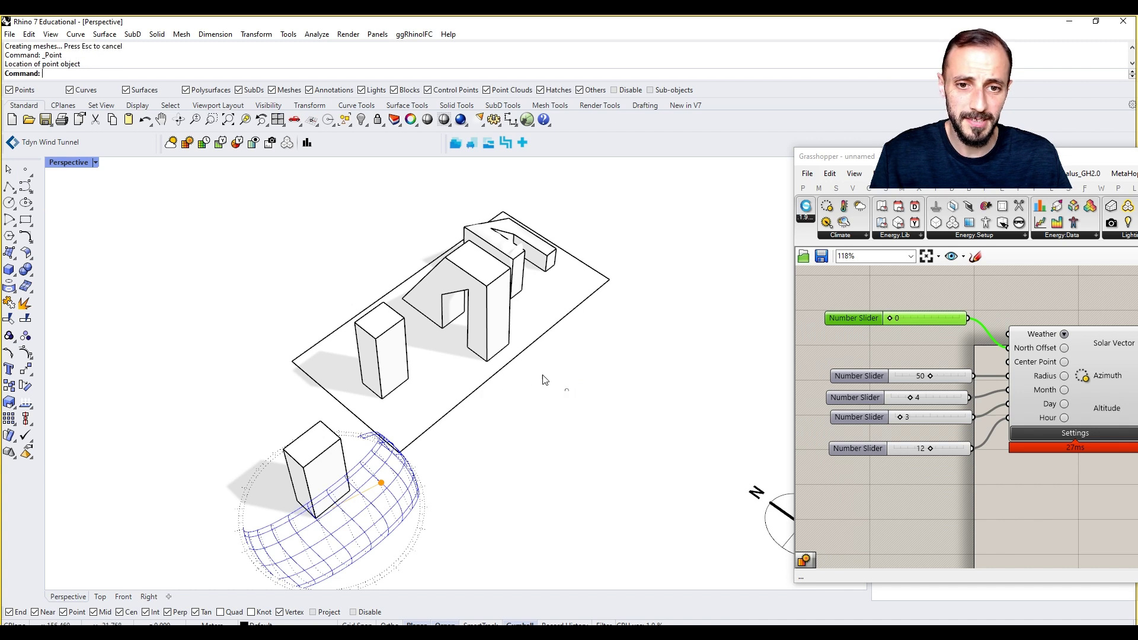
Add a Point parameter in Grasshopper, reference the placed point in it, and connect it to the sun path's Center Point input
double_click(838, 357)
type("point")
key("Return")
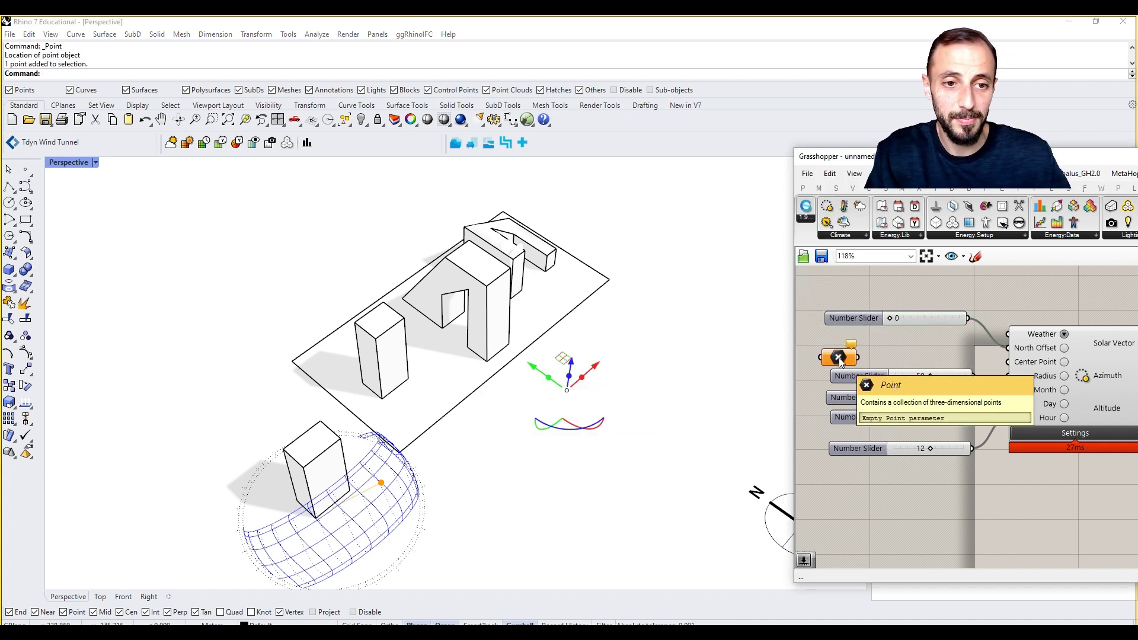
right_click(838, 358)
left_click(880, 521)
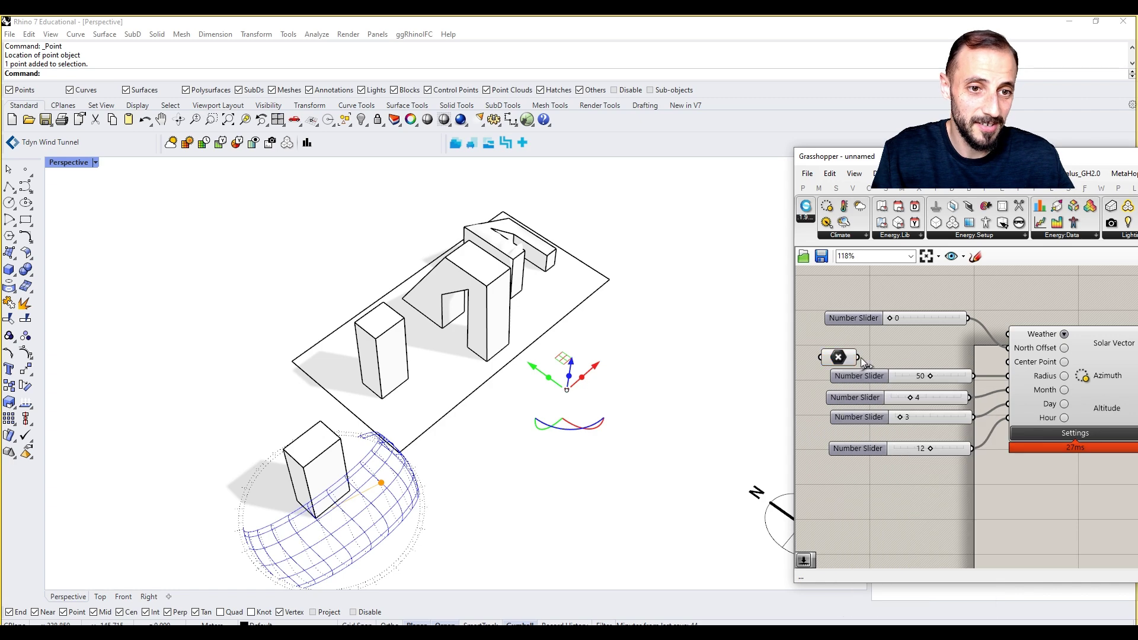
left_click_drag(858, 358, 1008, 361)
Delete the box standing outside the site boundary
left_click(290, 462)
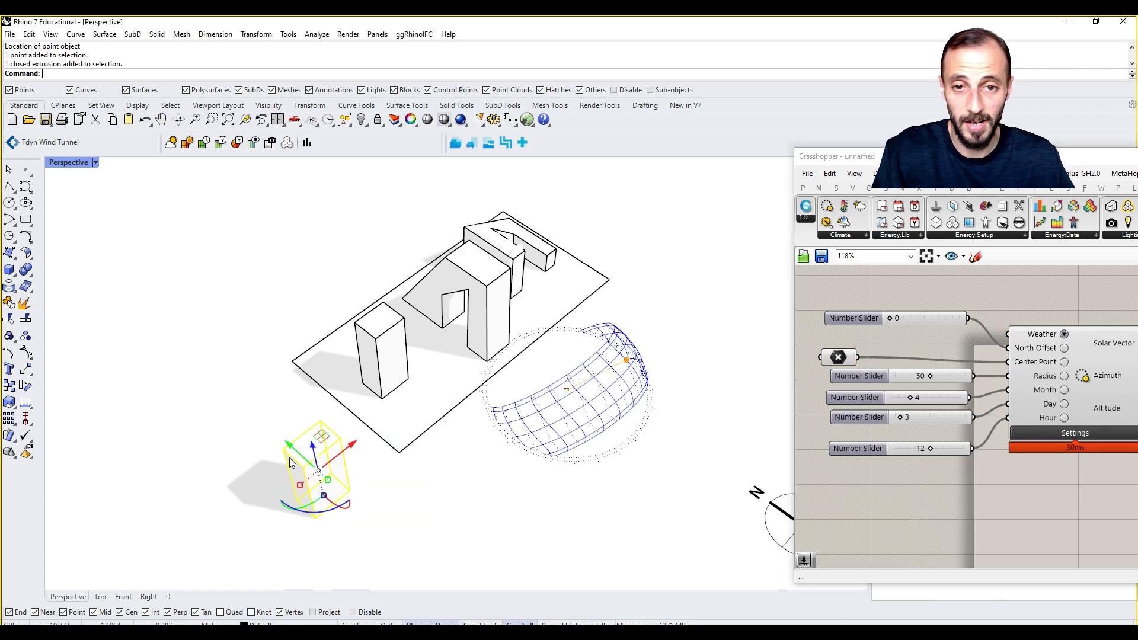
key("Delete")
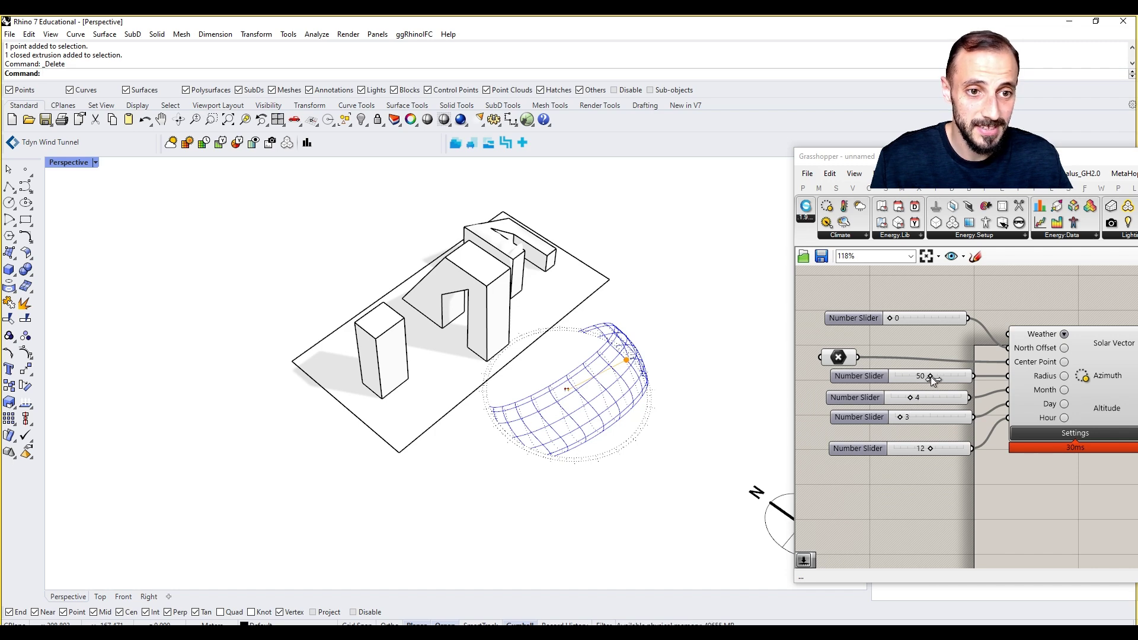
Set the sun path sliders to Radius 100, Month 3 and Day 1, keeping Hour at 12
left_click_drag(930, 375, 978, 382)
right_click_drag(503, 370, 566, 390)
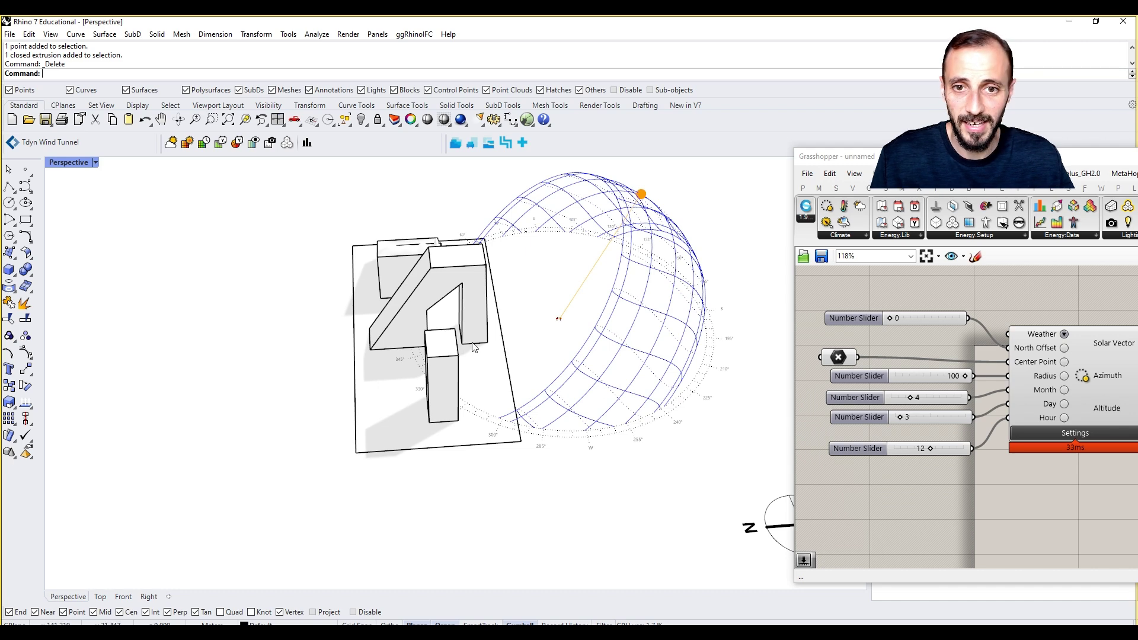
right_click_drag(461, 345, 448, 350)
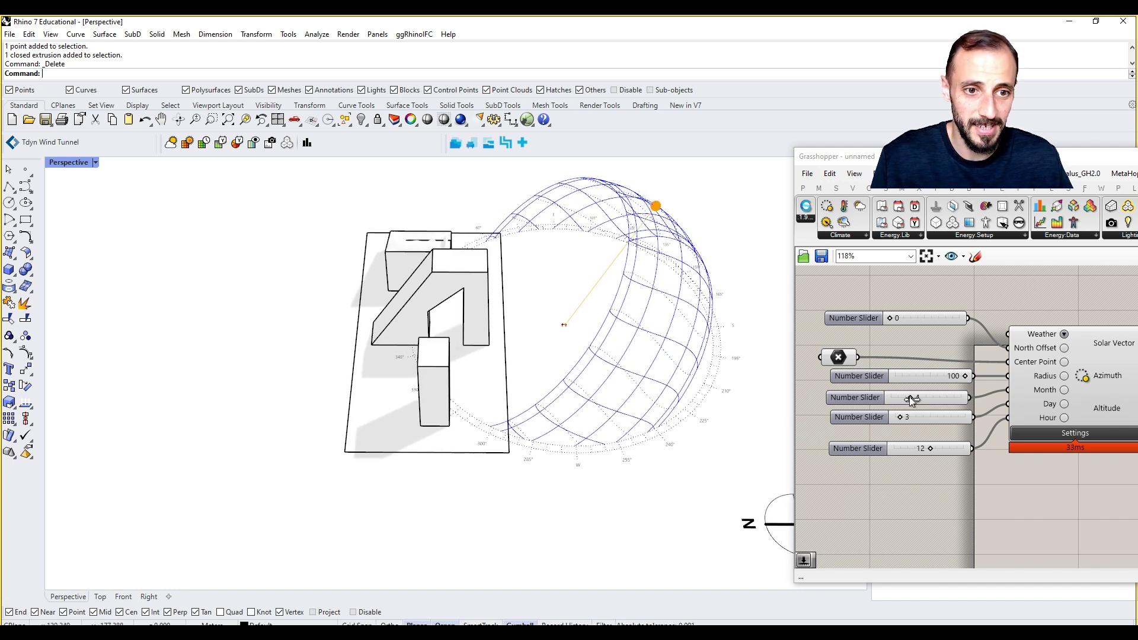
mouse_move(911, 400)
left_mouse_down()
mouse_move(924, 399)
mouse_move(902, 399)
mouse_move(898, 418)
left_mouse_up()
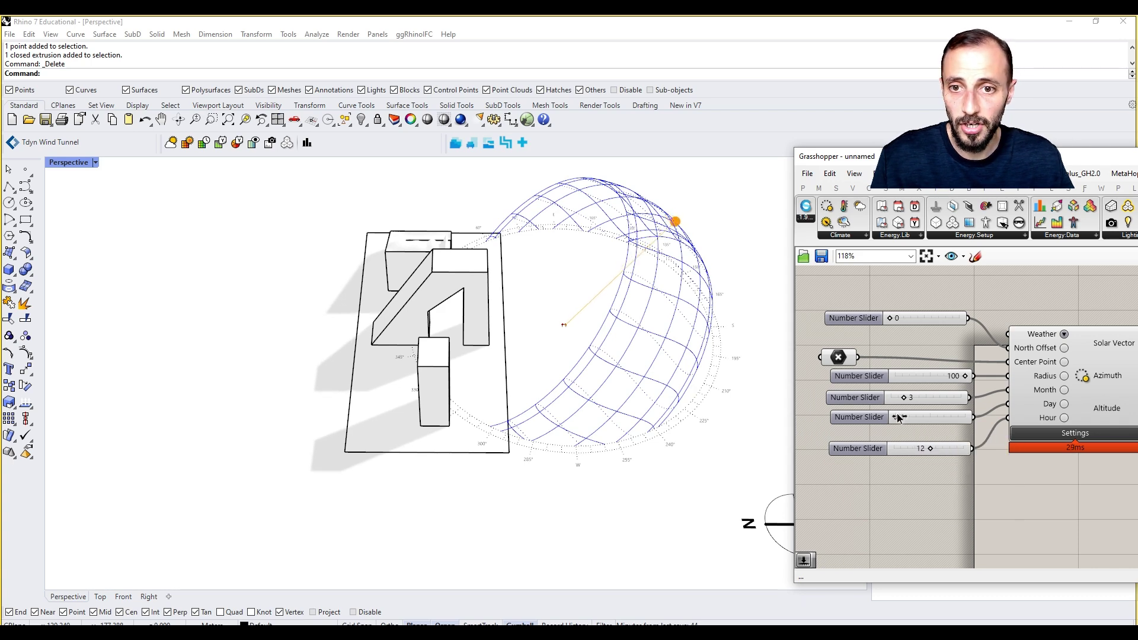
left_click_drag(935, 451, 931, 445)
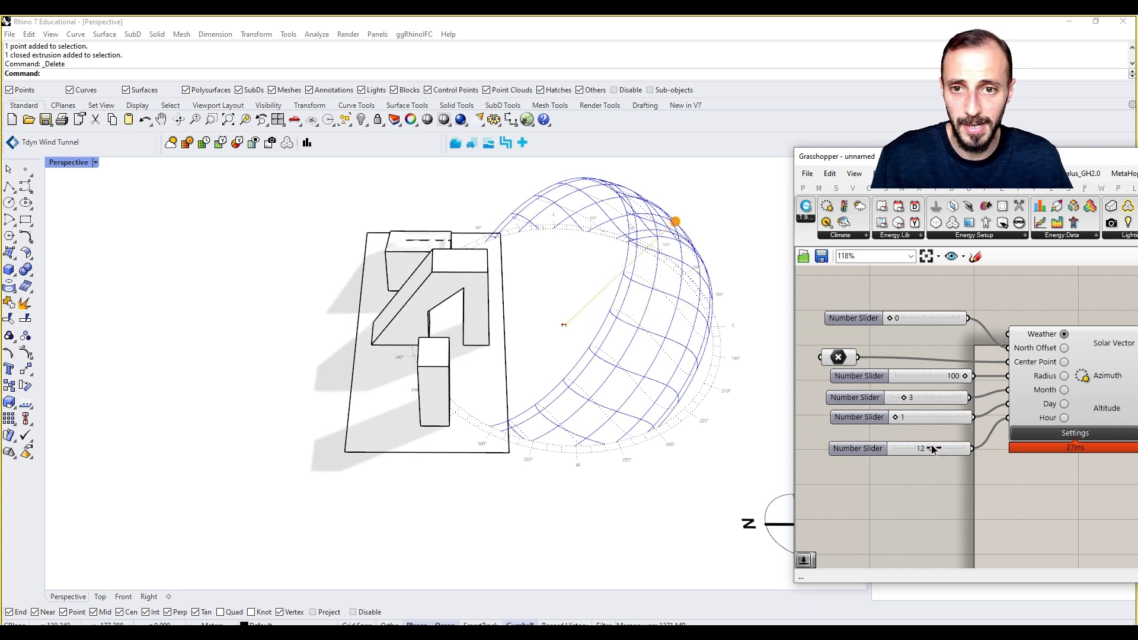
right_click_drag(643, 342, 439, 381)
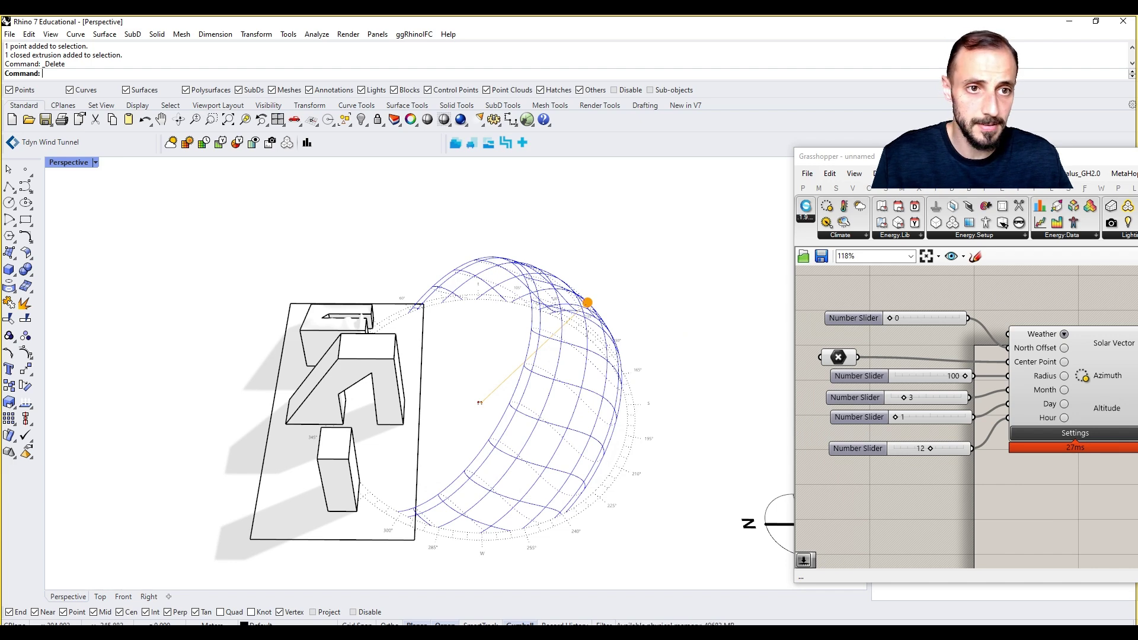
Shift the Grasshopper window for more canvas room and place a Run CS RadMap component beyond the sun path component
left_click_drag(955, 156, 852, 122)
right_click_drag(480, 290, 446, 294)
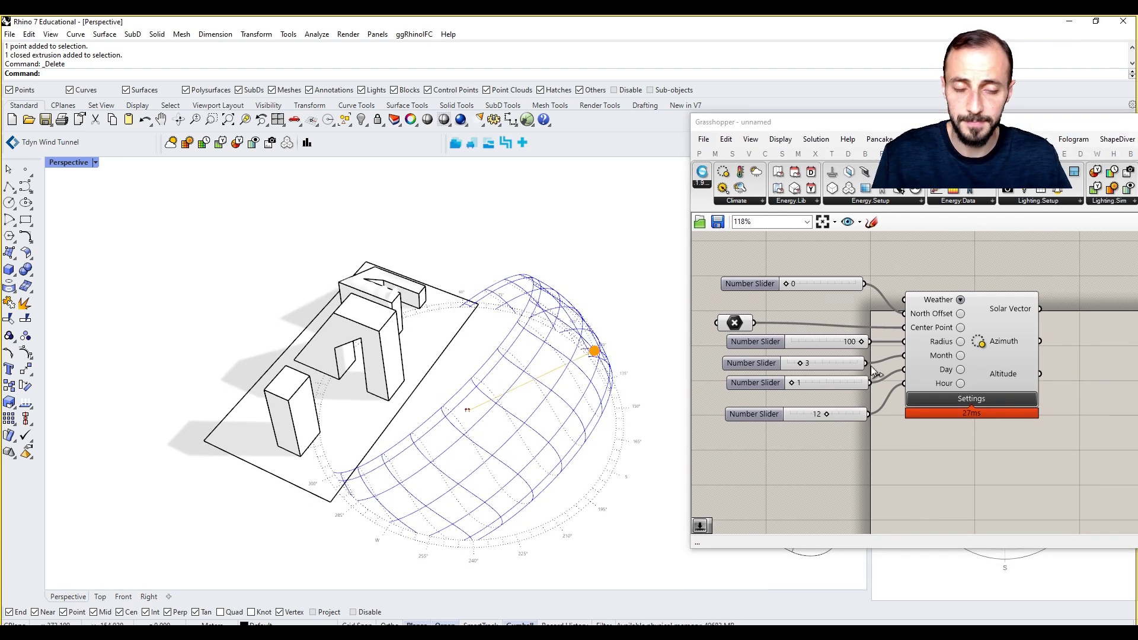
scroll(875, 364, "down", 3)
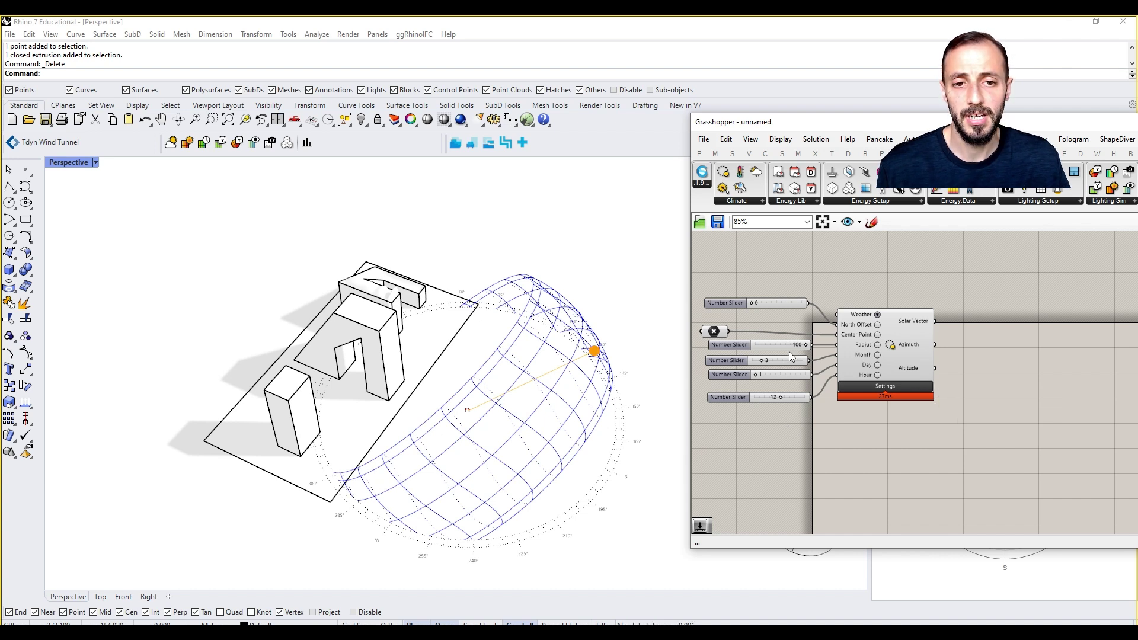
mouse_move(724, 357)
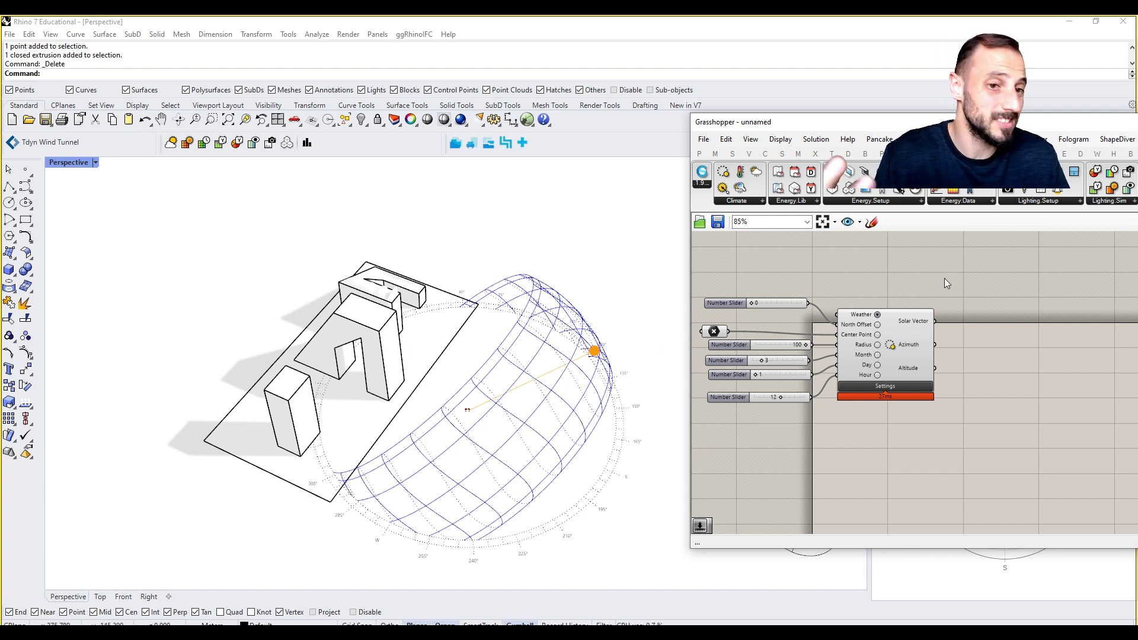
left_click_drag(905, 123, 800, 97)
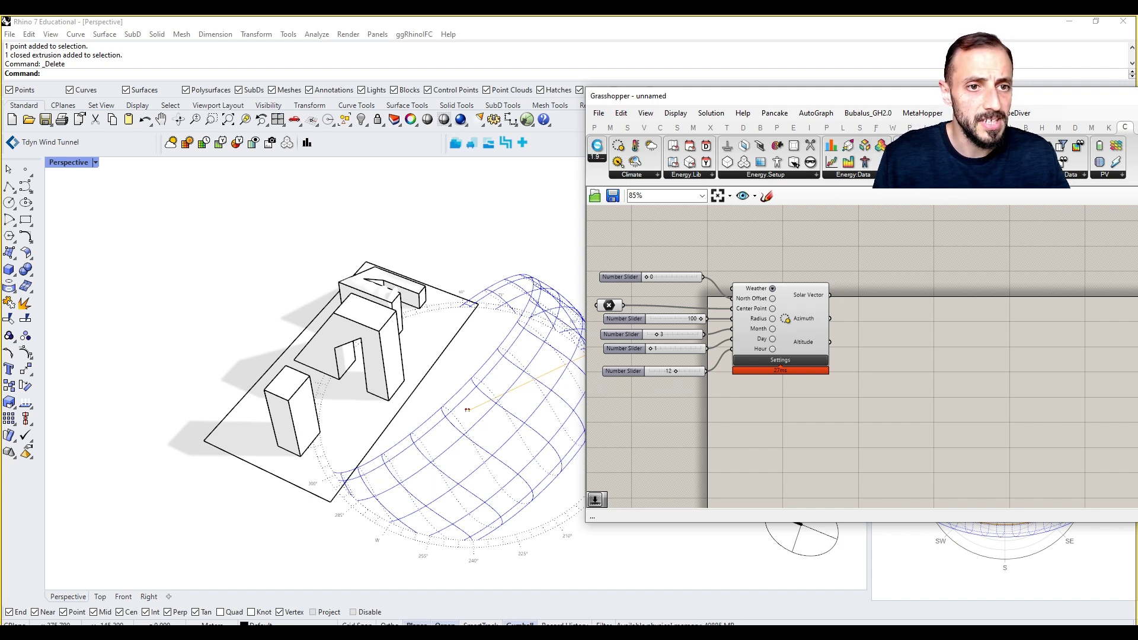
left_click(1003, 174)
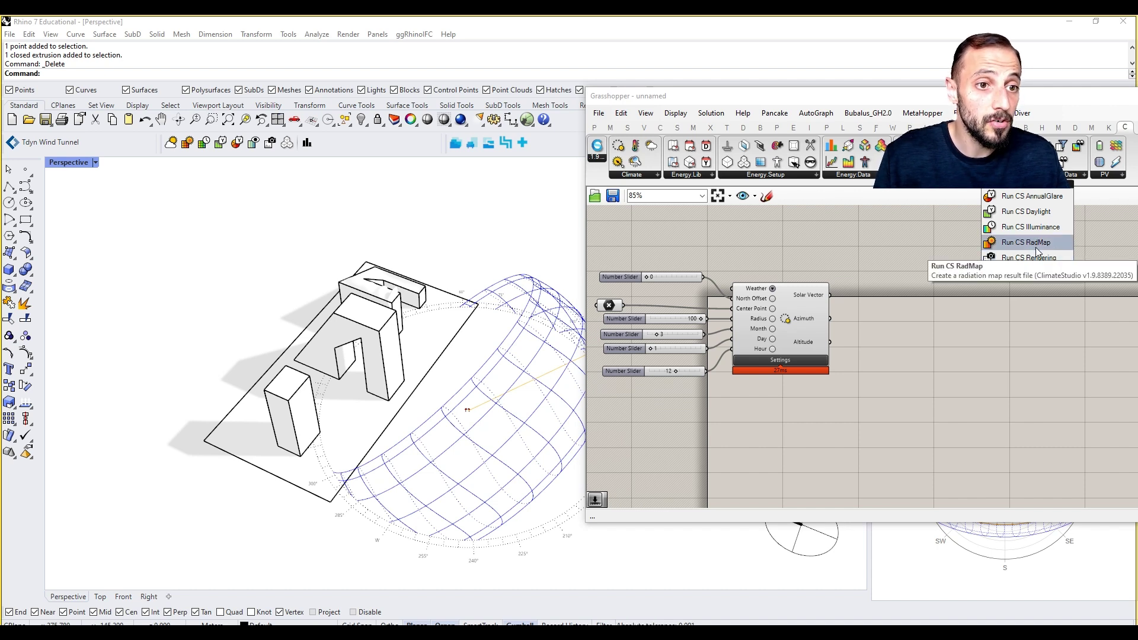
left_click_drag(1035, 248, 1072, 302)
right_click_drag(1072, 302, 844, 310)
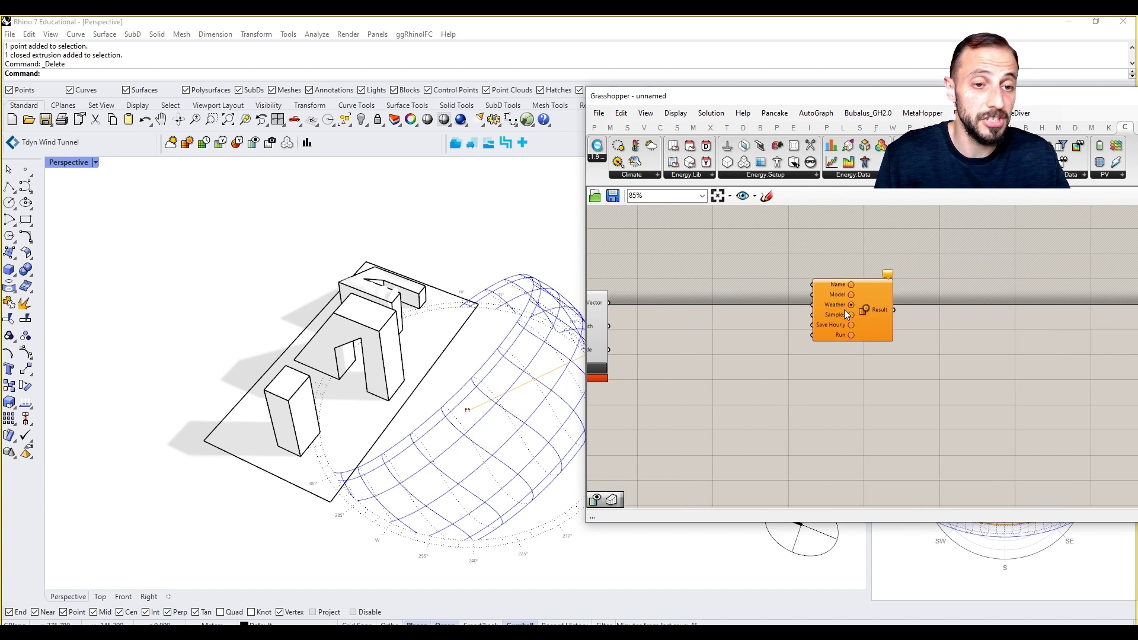
left_click_drag(868, 309, 980, 321)
scroll(974, 321, "up", 2)
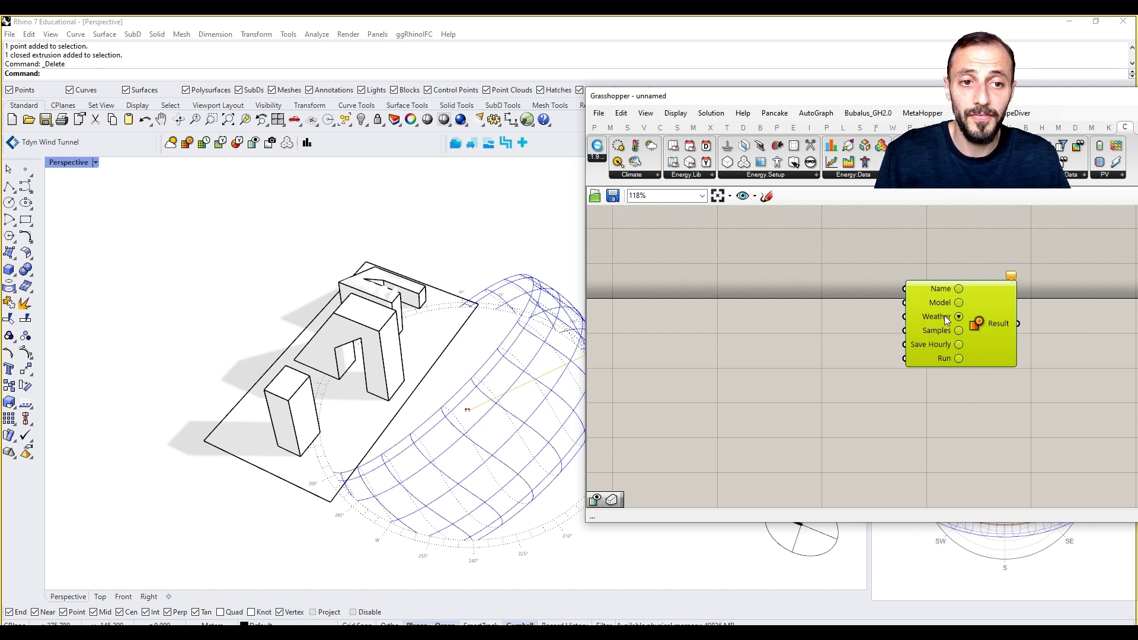
Create a panel containing CS_grass_solar_rad and connect it to the Name input of the RadMap component
mouse_move(944, 329)
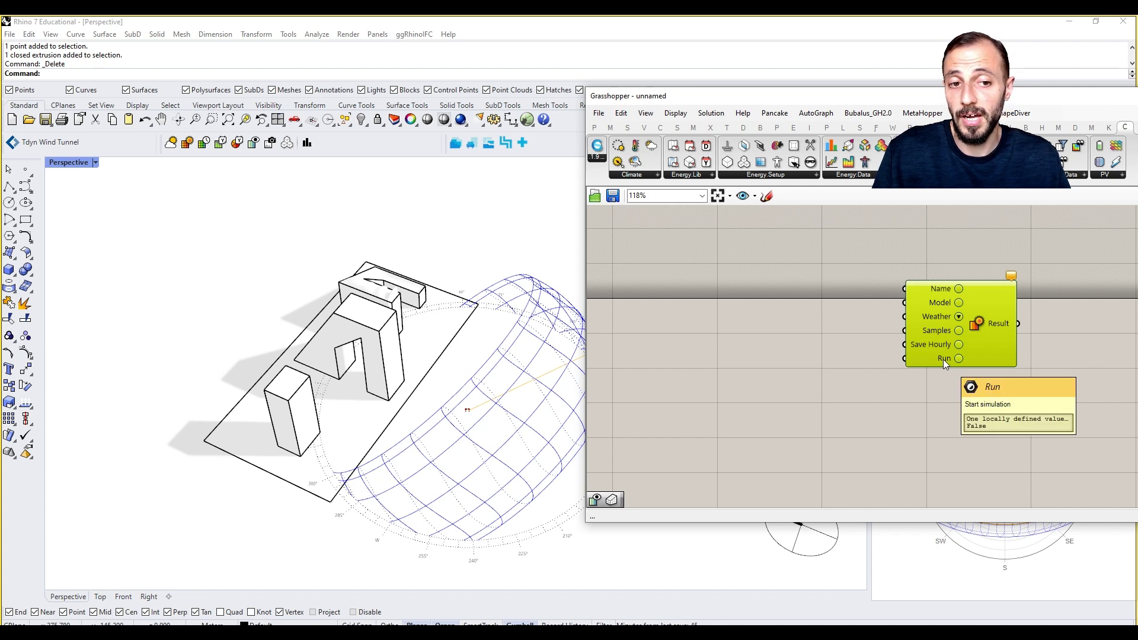
scroll(1023, 353, "down", 3)
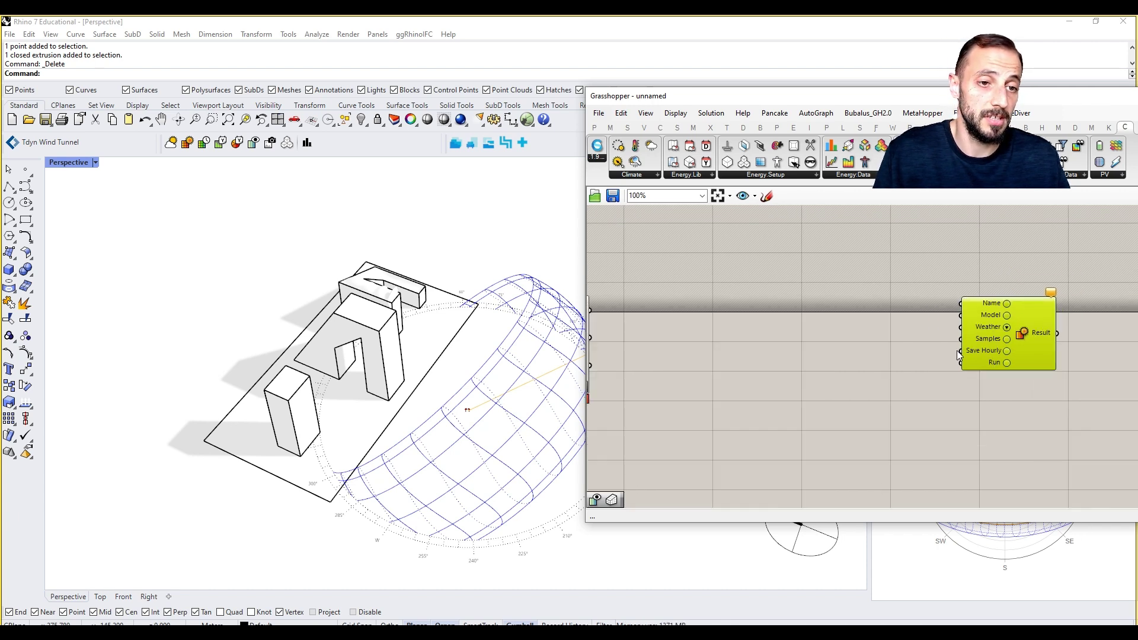
double_click(934, 287)
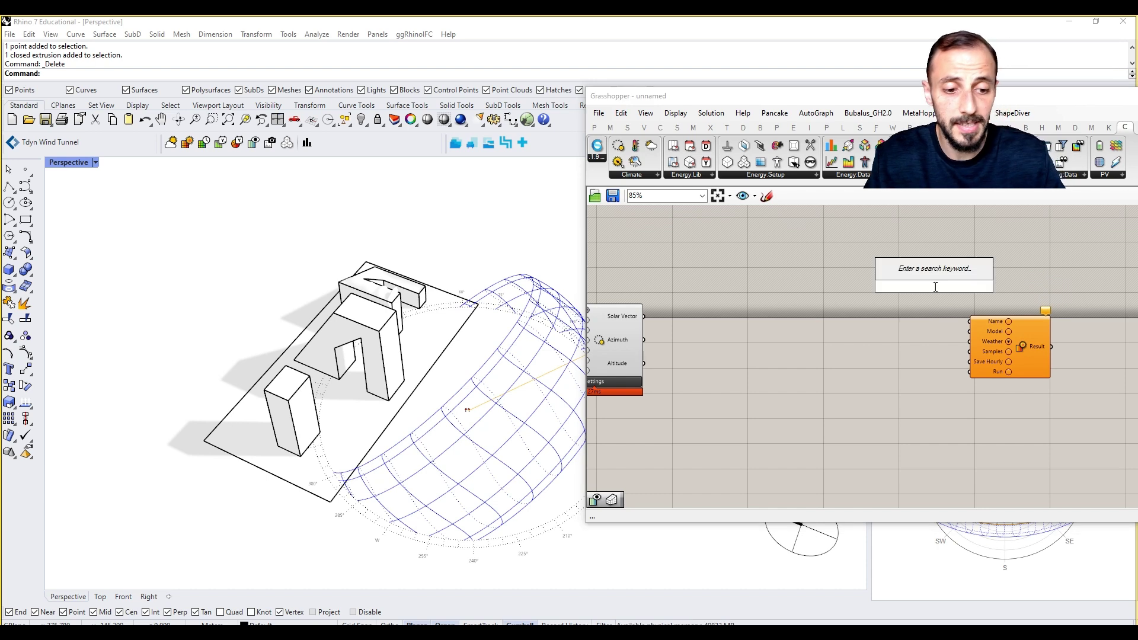
type("//CS")
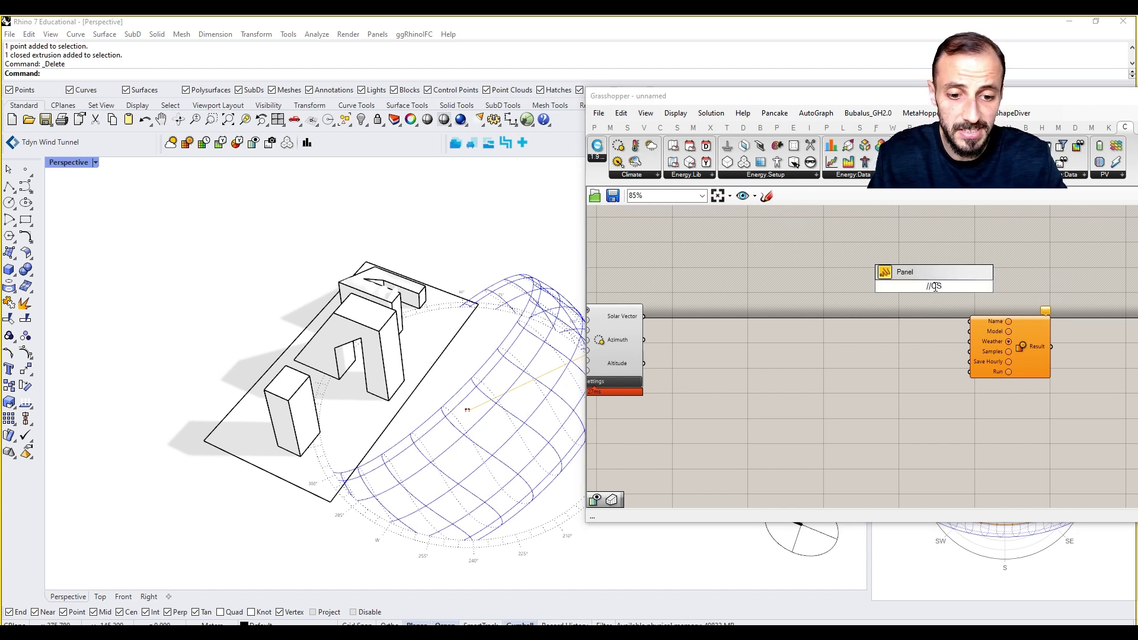
type("_grass")
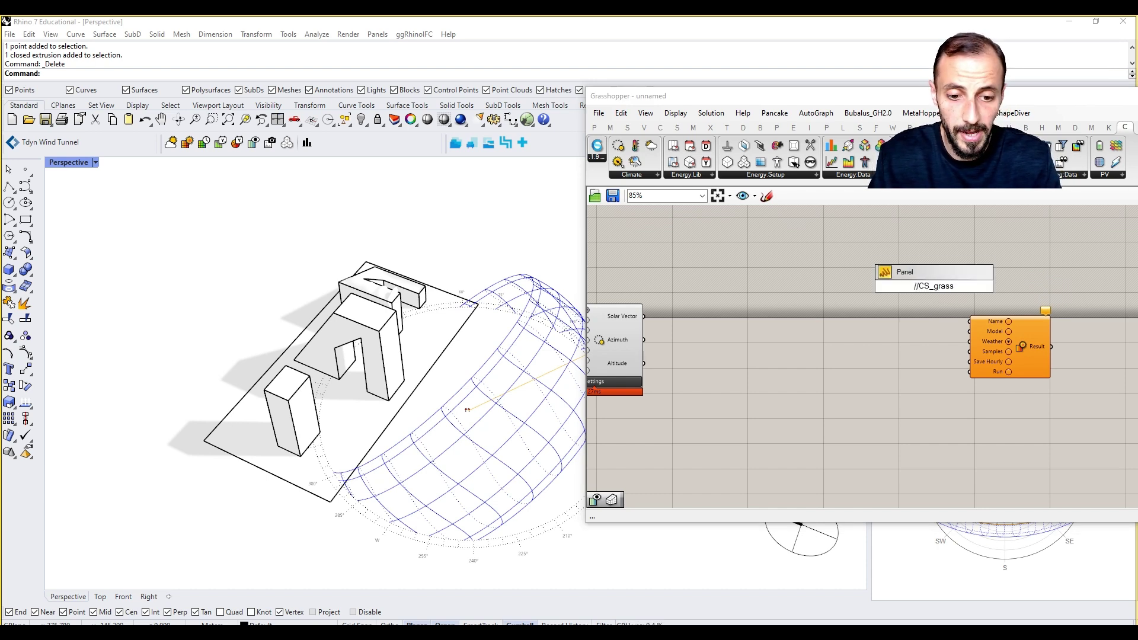
type("_sola")
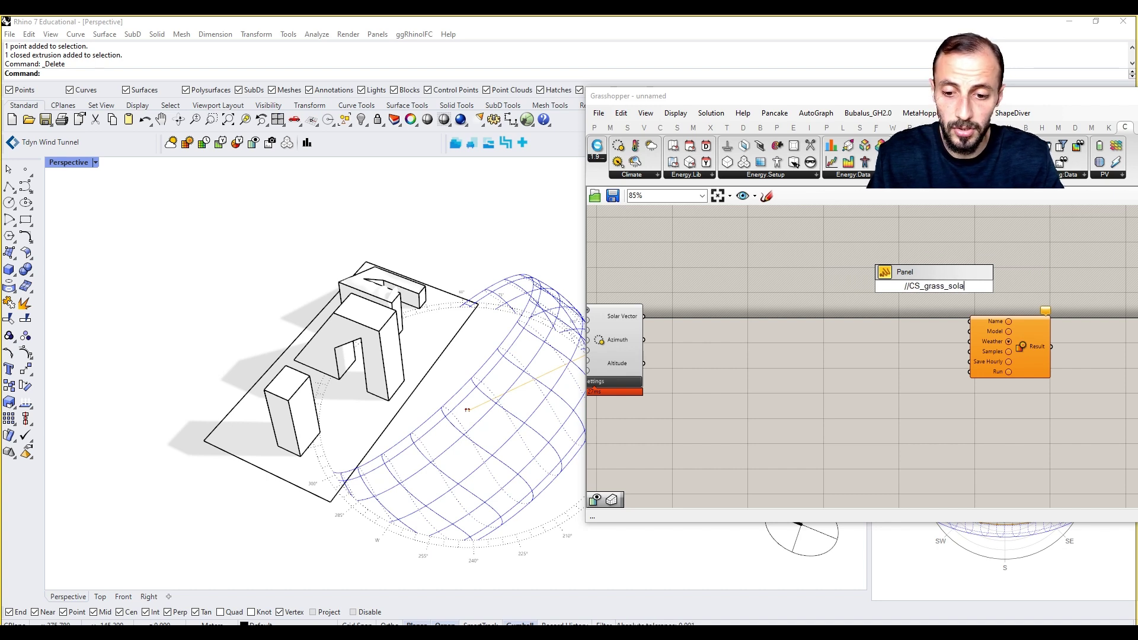
type("r_rad")
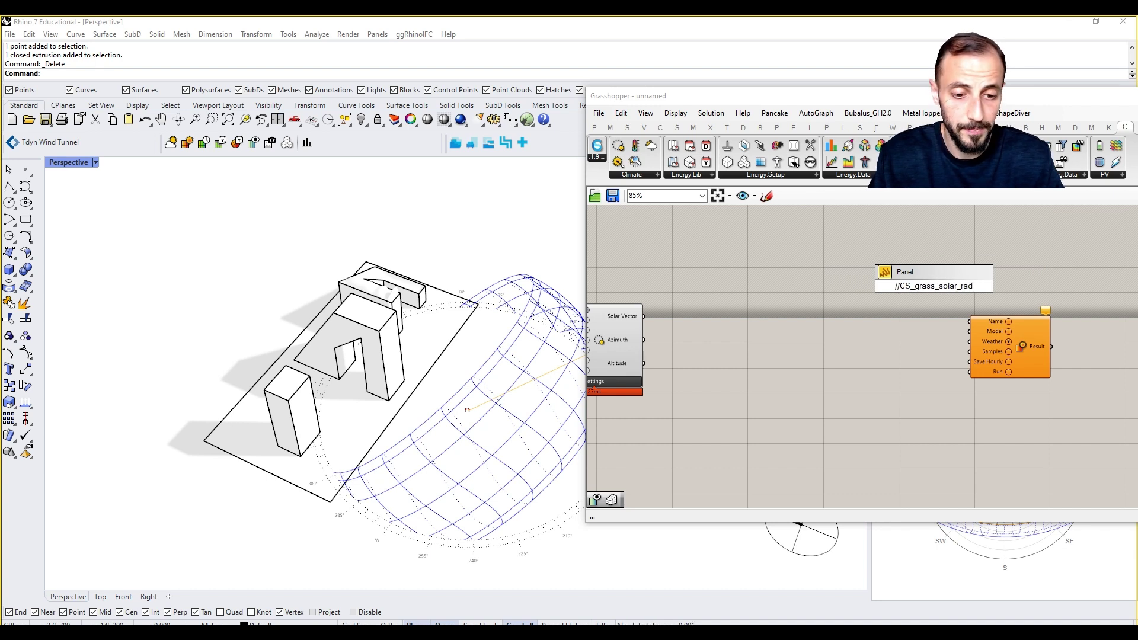
key("Return")
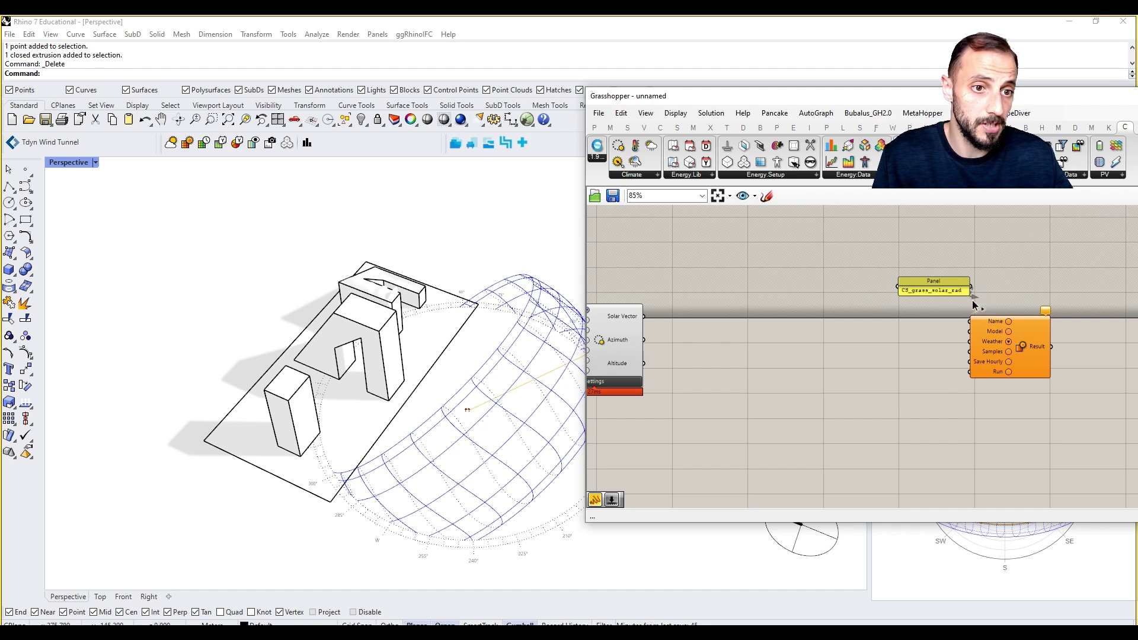
left_click_drag(973, 305, 1013, 320)
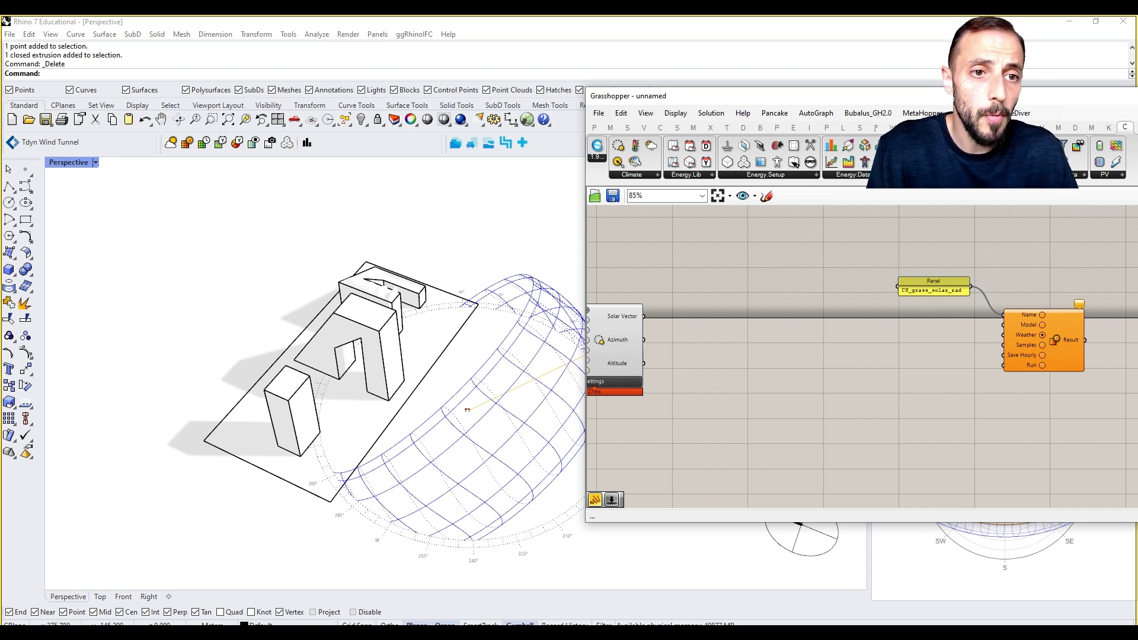
Add a Construct CS DaylightModel component and connect its Model output to the RadMap component's Model input
left_click(876, 175)
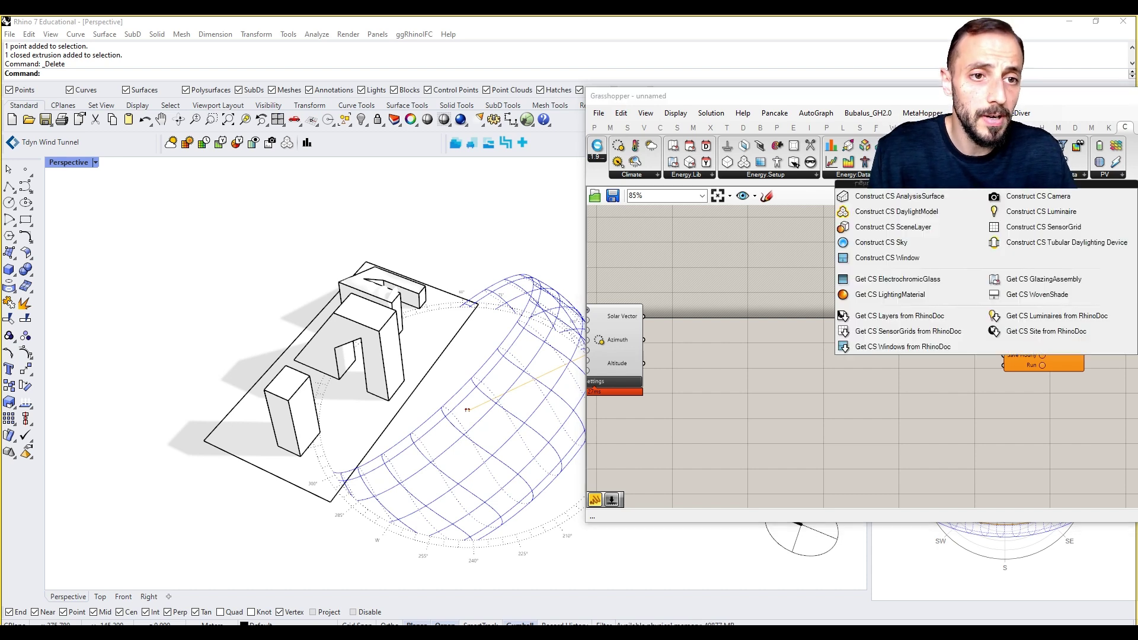
left_click(902, 214)
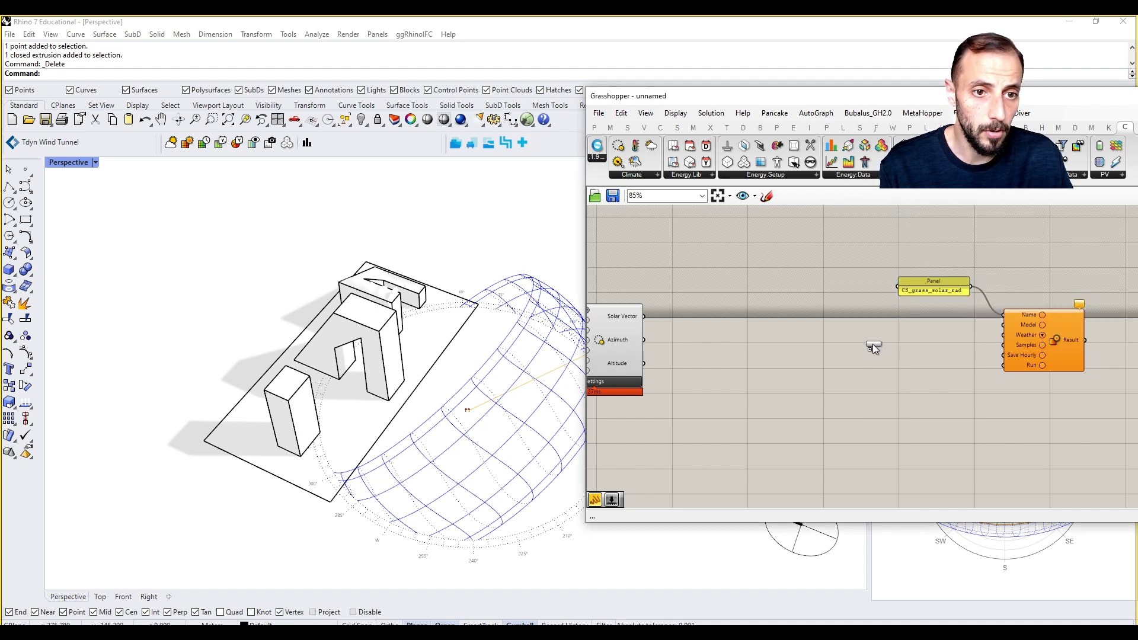
left_click(872, 346)
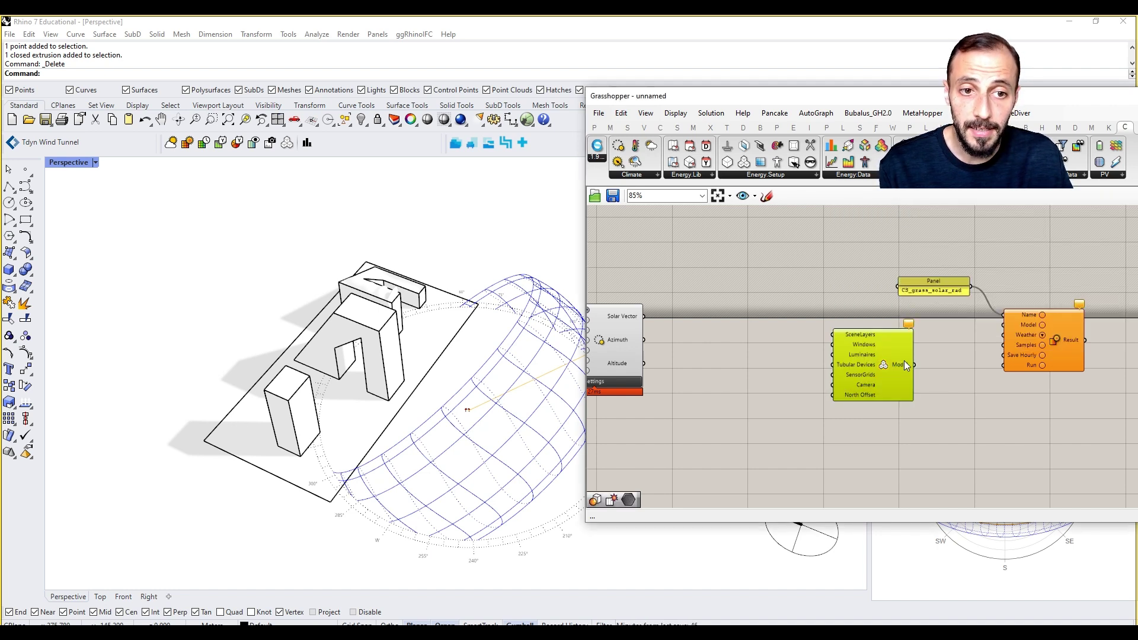
left_click_drag(915, 365, 1003, 324)
scroll(847, 338, "up", 3)
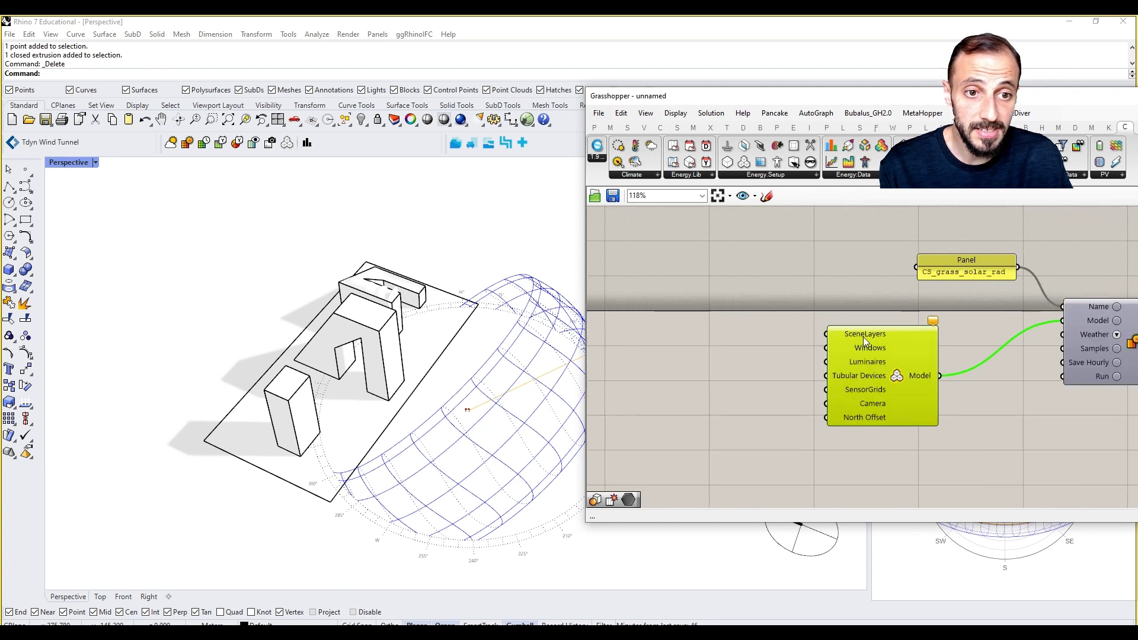
Add a Construct CS SceneLayer component ahead of the daylight model component
left_click(948, 175)
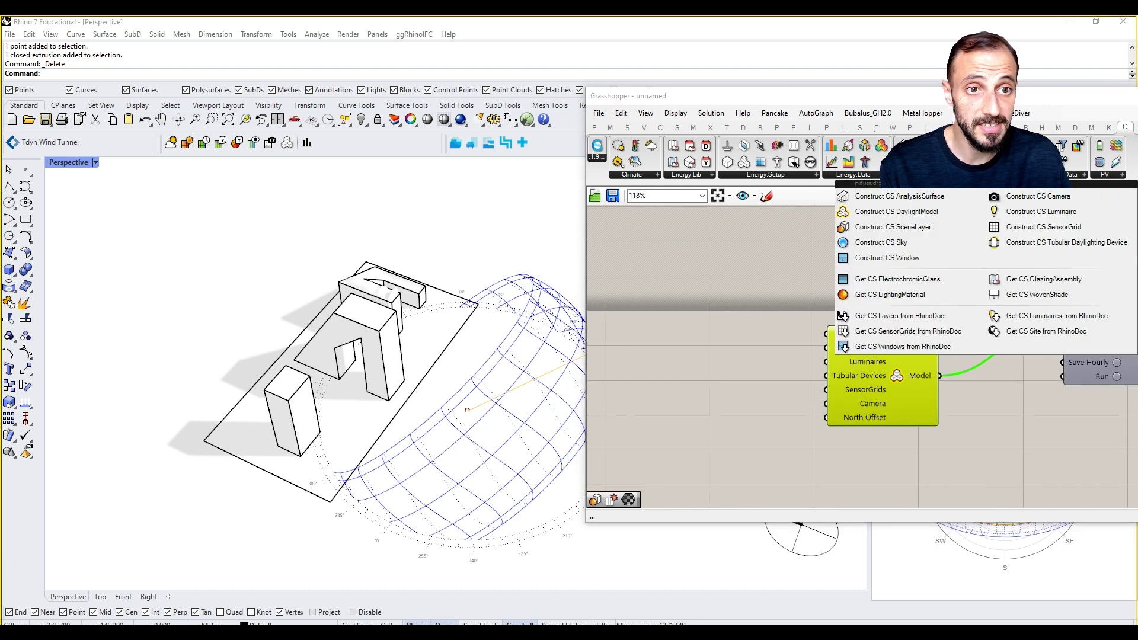
left_click(896, 229)
left_click(725, 290)
right_click_drag(727, 290, 884, 270)
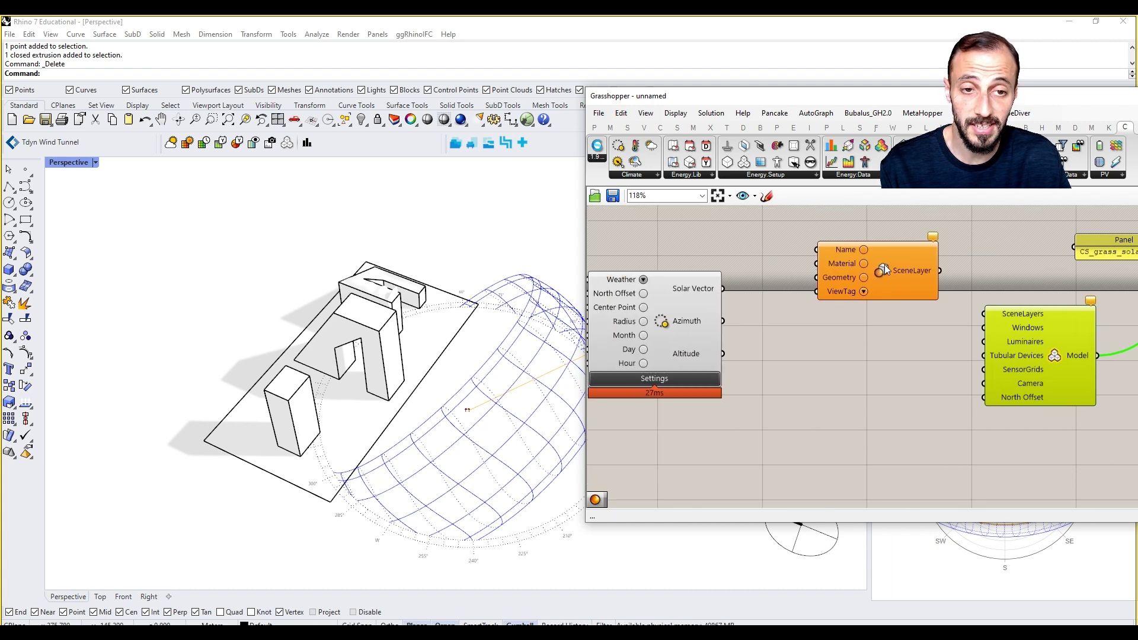
Move the sun path component with its sliders and point parameter away from the radiation map components to clear working space
scroll(849, 272, "down", 5)
left_click_drag(804, 262, 677, 357)
left_click_drag(800, 217, 601, 372)
right_click_drag(733, 323, 766, 397)
left_click_drag(812, 354, 747, 238)
left_click(813, 300)
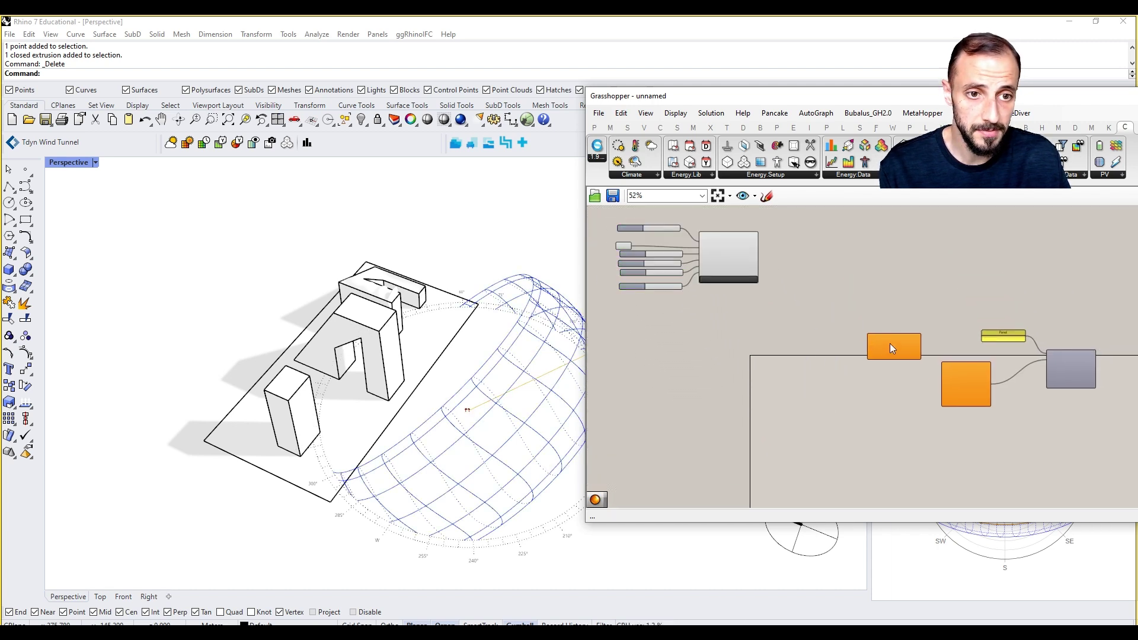
Reposition the SceneLayer component further ahead of the daylight model component and clear space for its inputs
scroll(890, 343, "up", 5)
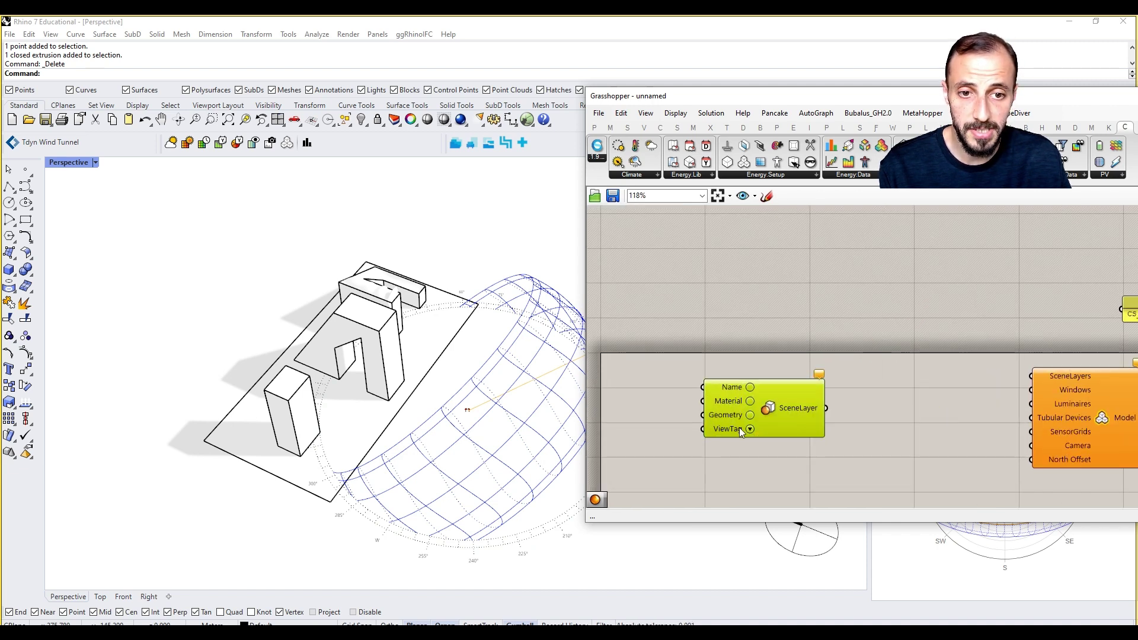
mouse_move(738, 431)
right_click_drag(738, 430, 744, 368)
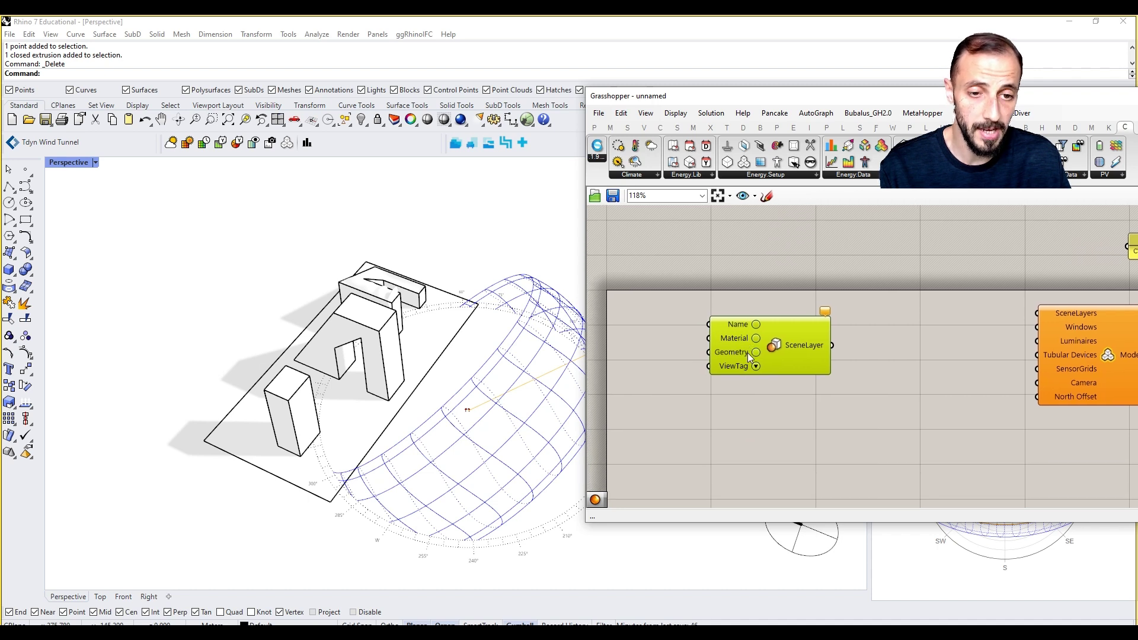
left_click_drag(790, 350, 744, 330)
right_click_drag(707, 317, 818, 333)
left_click(700, 282)
double_click(700, 283)
type("co")
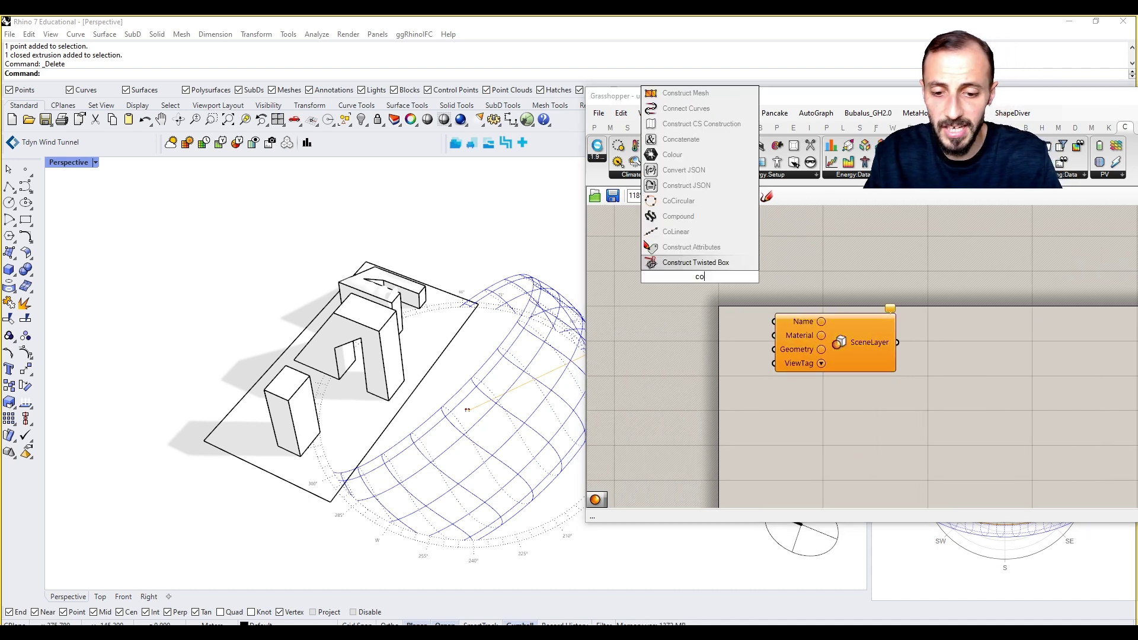
type("ntext")
key("Return")
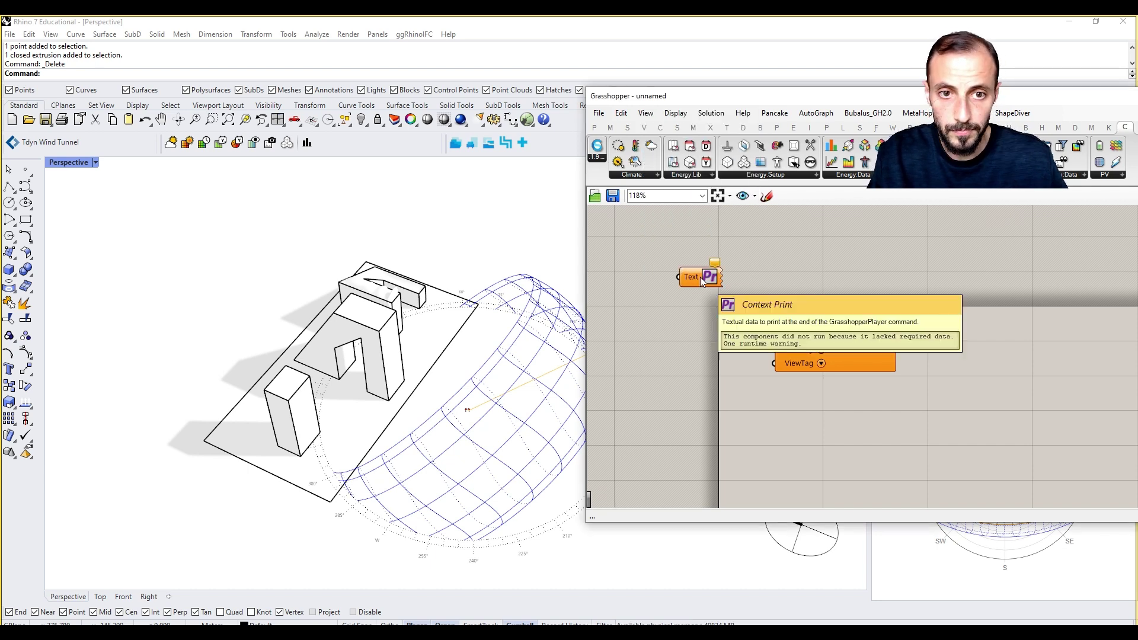
left_click(700, 277)
key("Delete")
Create a panel containing Context and connect it to the Name input of the SceneLayer component
double_click(699, 276)
type("//")
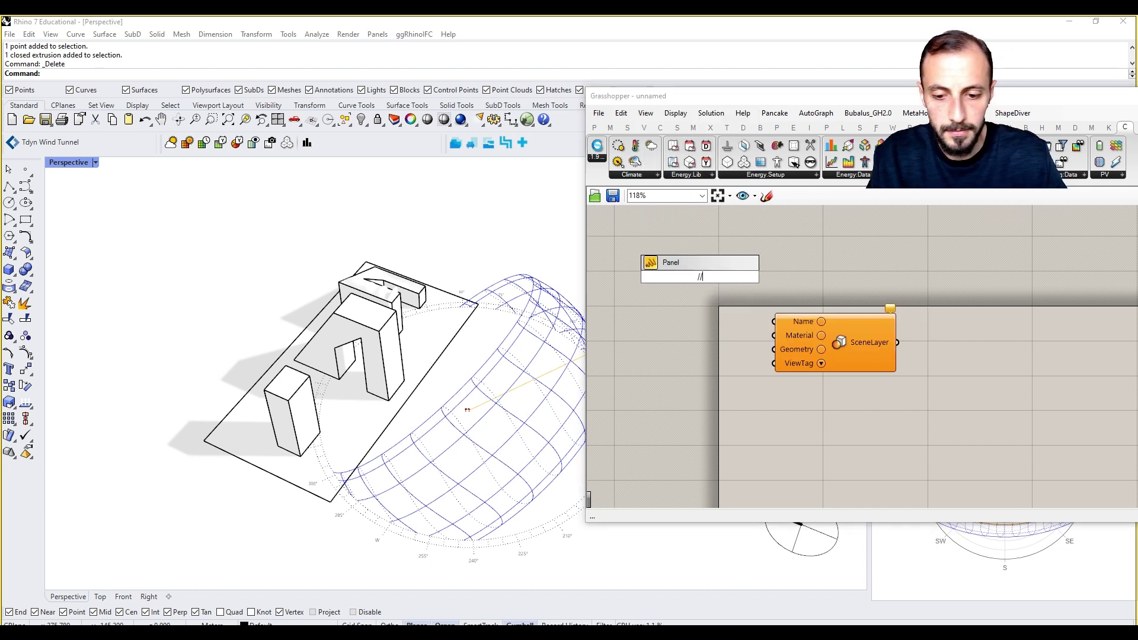
type("Context")
key("Return")
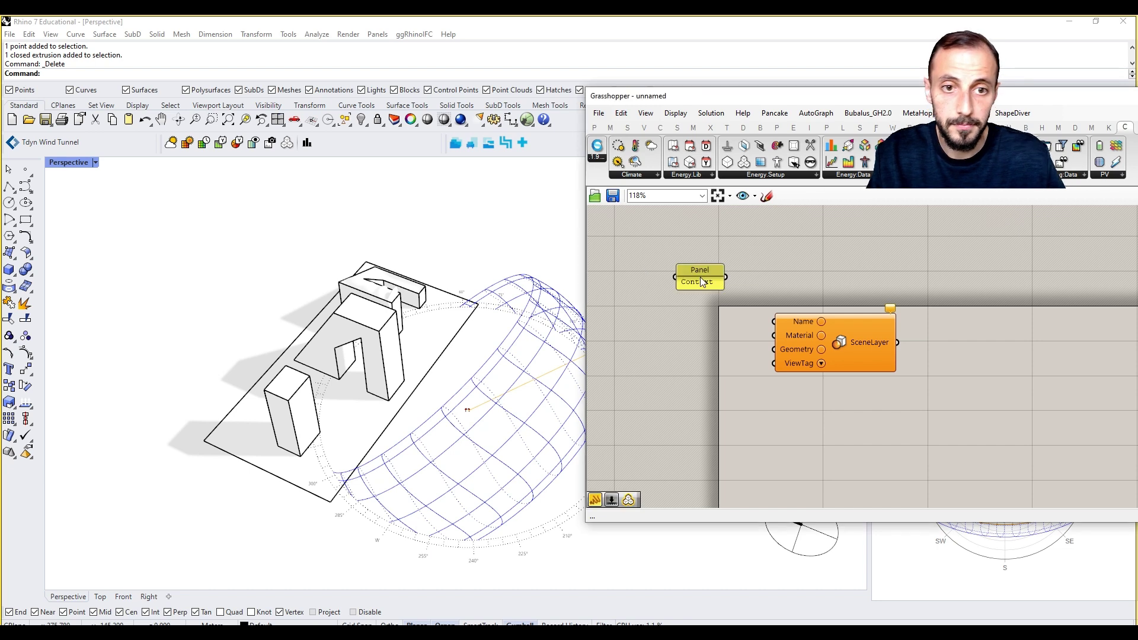
left_click_drag(713, 286, 710, 311)
left_click_drag(718, 306, 762, 320)
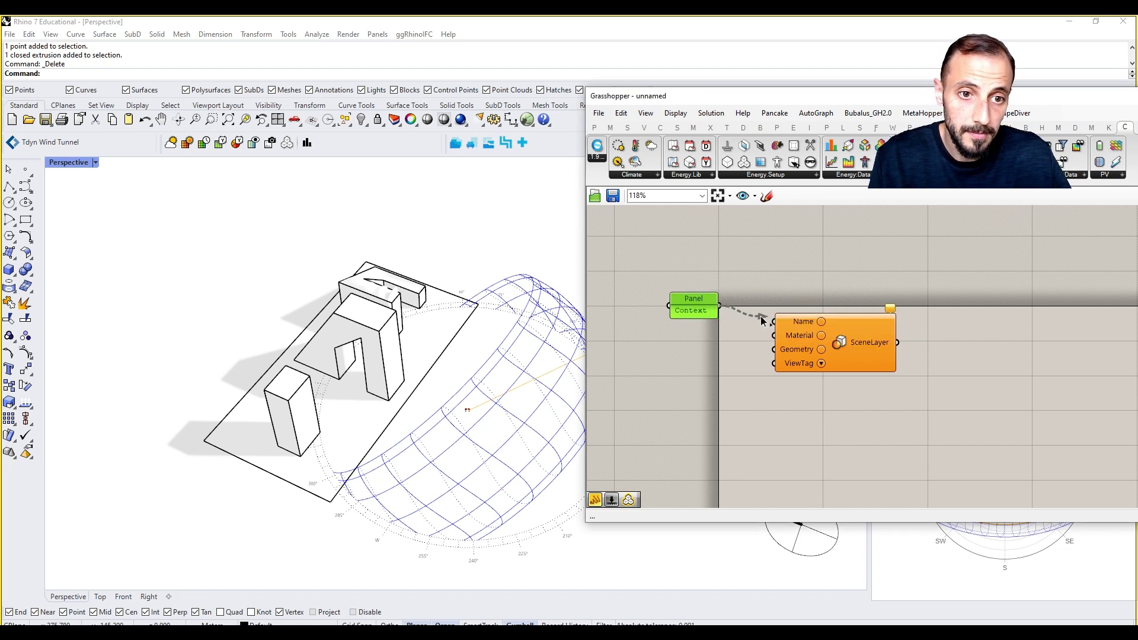
scroll(811, 331, "up", 3)
left_click(794, 332)
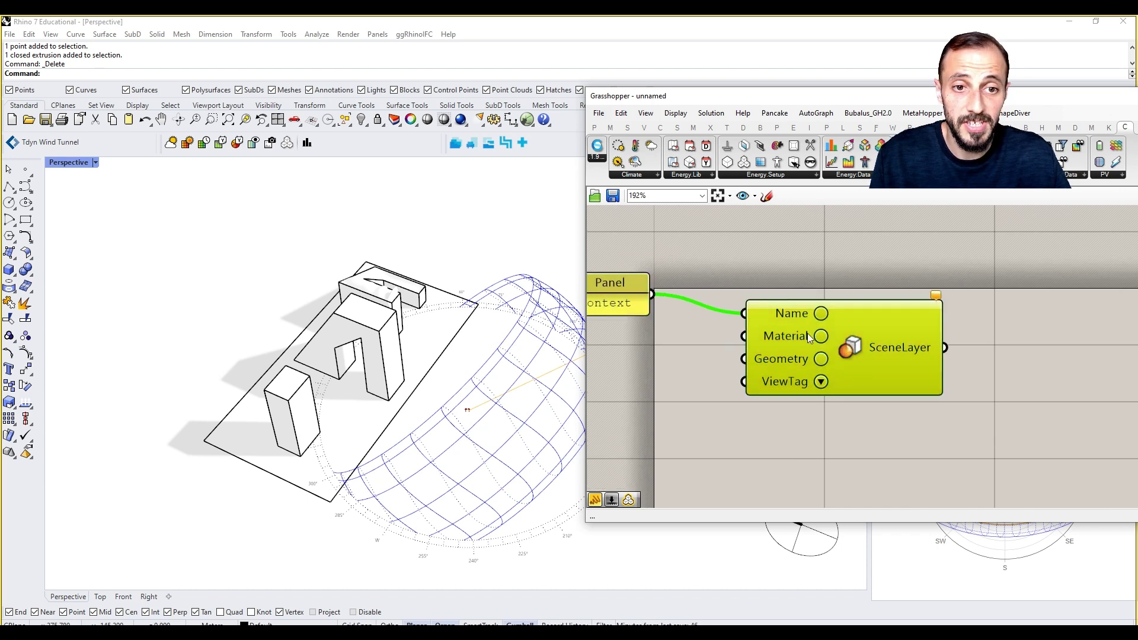
Add a Get CS LightingMaterial component ahead of the SceneLayer component and open its material selection
left_click(948, 175)
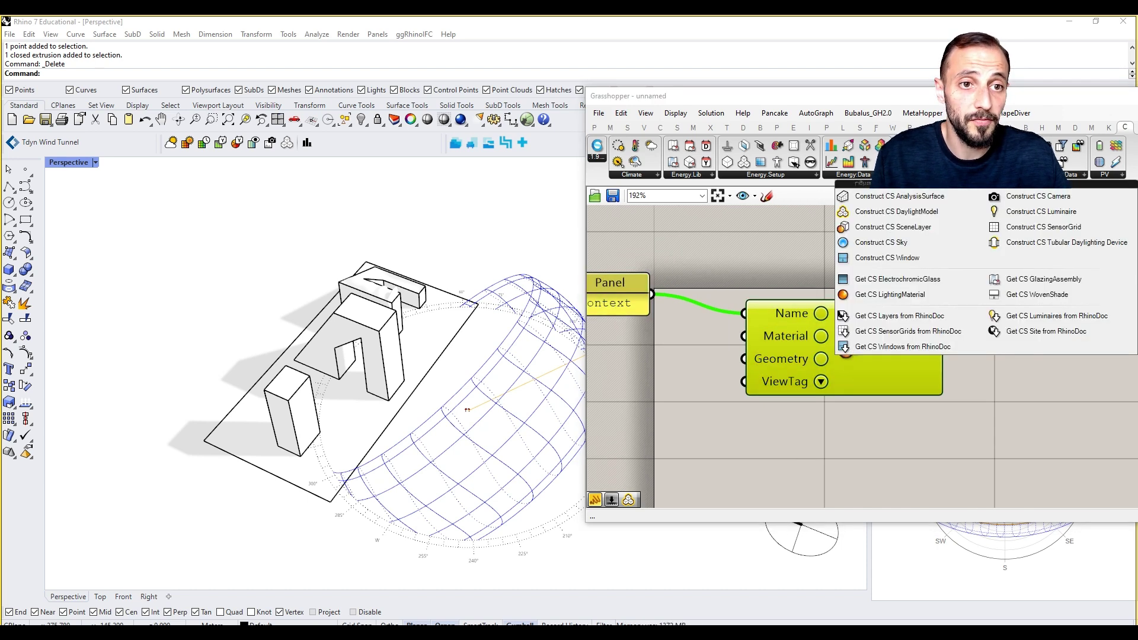
left_click(905, 296)
left_click(665, 351)
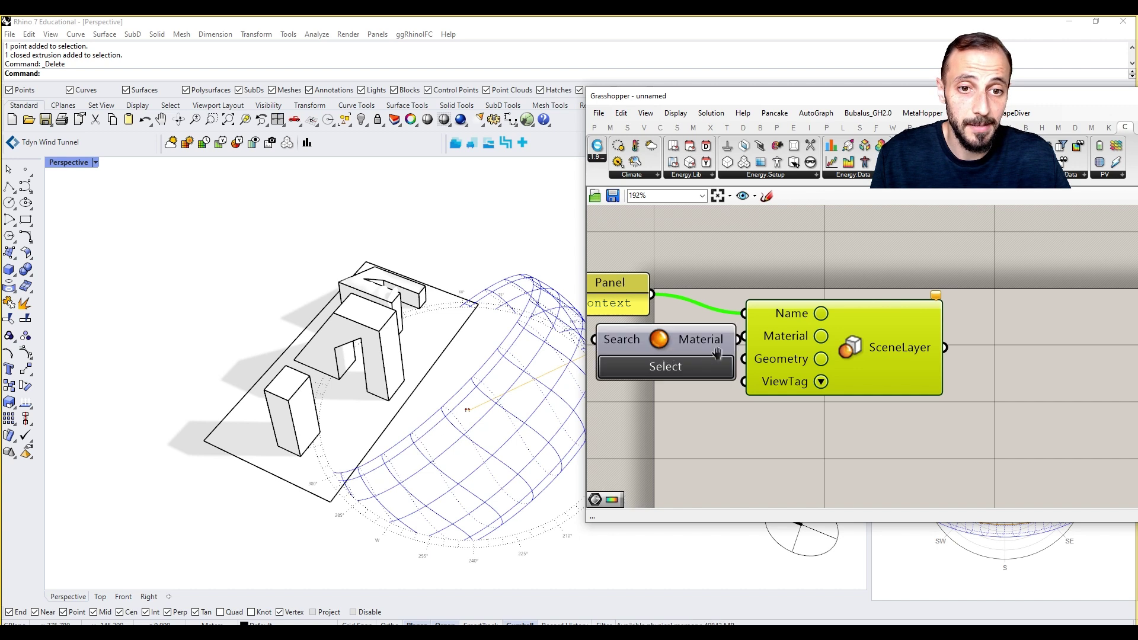
right_click_drag(715, 349, 919, 329)
left_click_drag(826, 319, 752, 332)
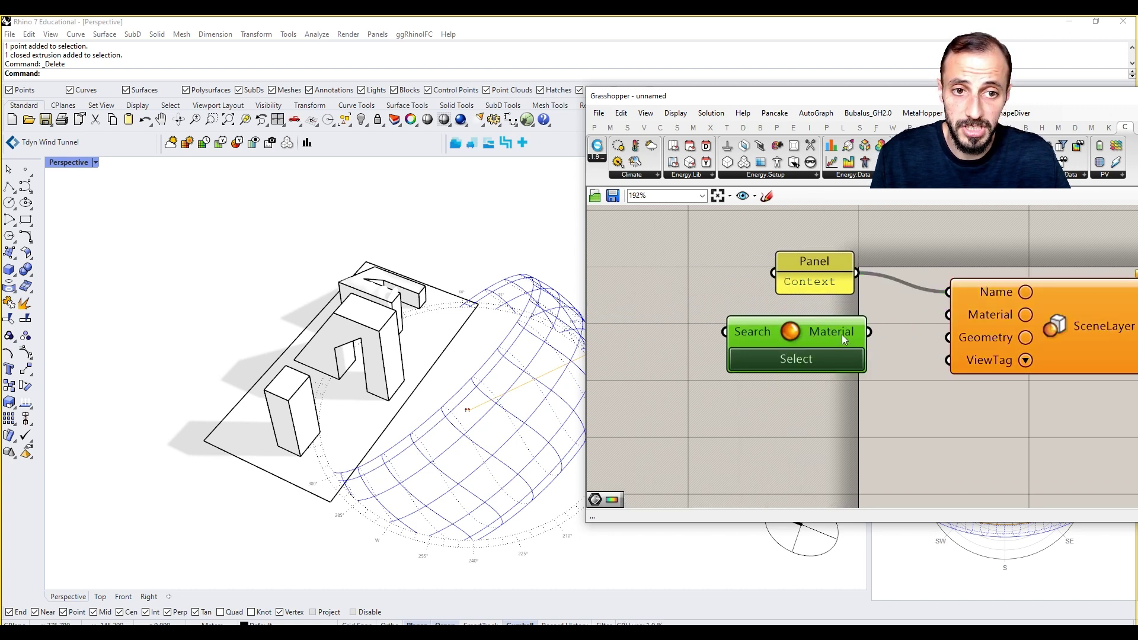
left_click(833, 361)
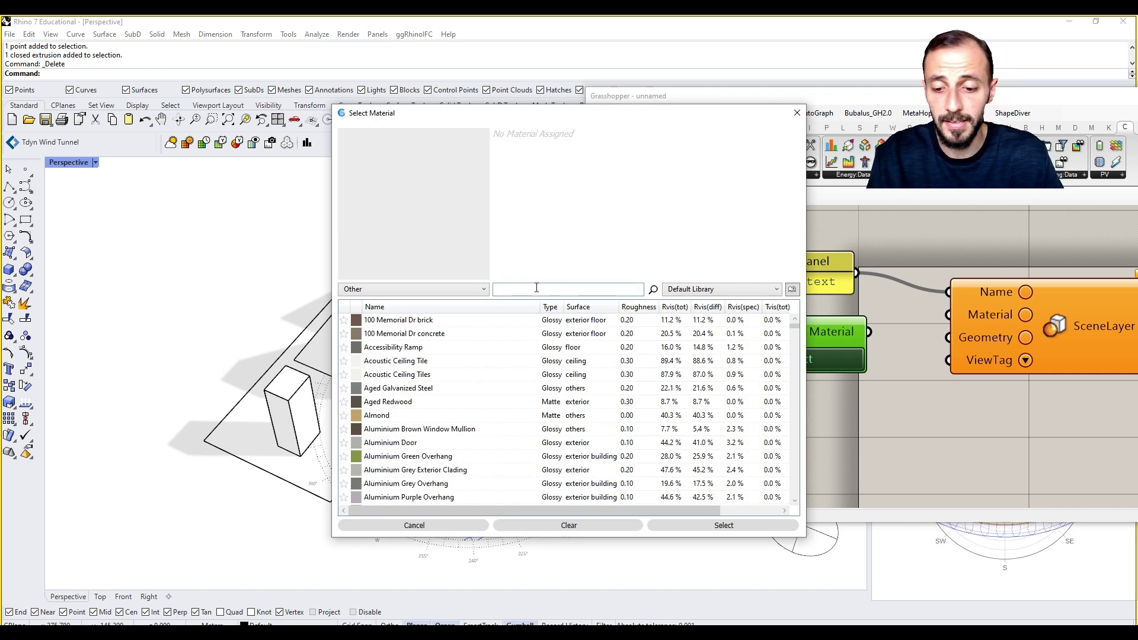
type("conc")
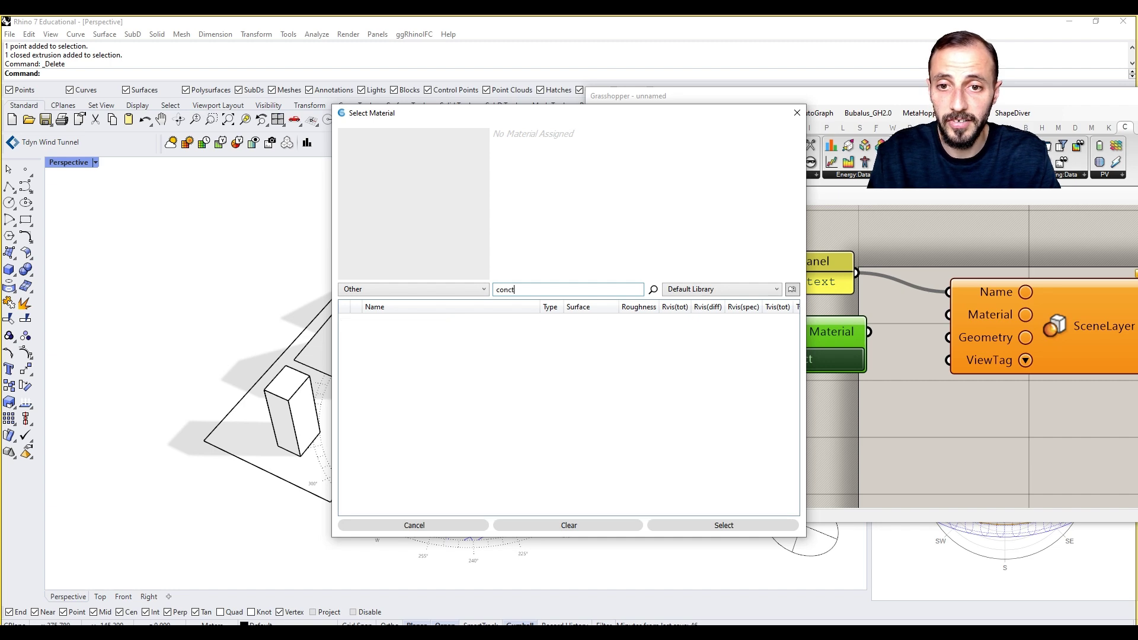
type("reyte")
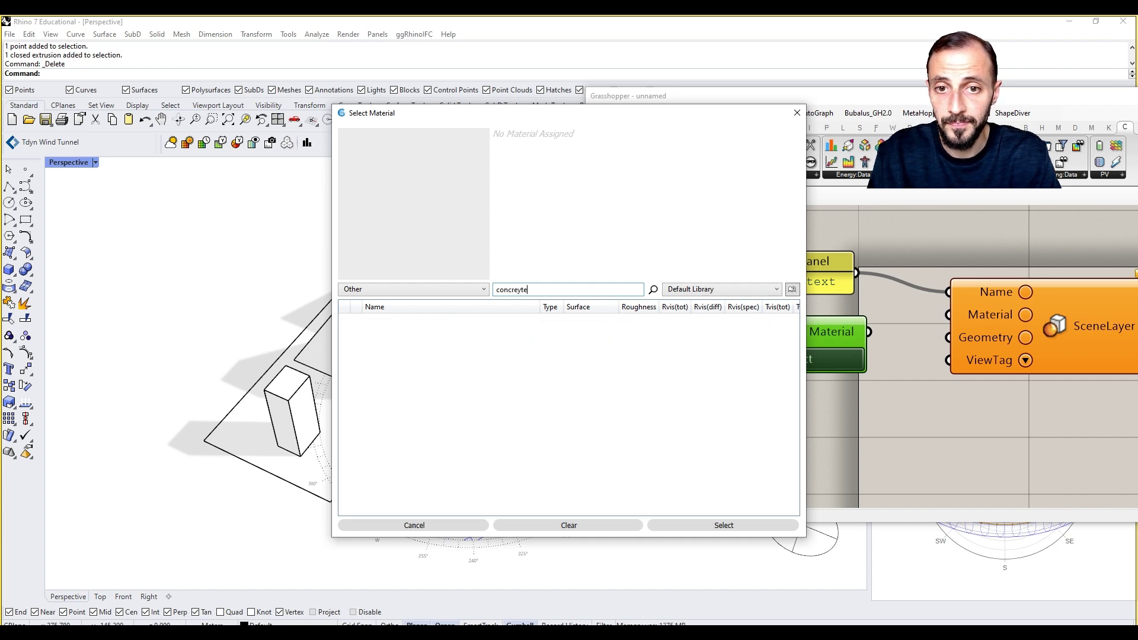
key("BackSpace")
key("BackSpace")
key("BackSpace")
key("BackSpace")
key("BackSpace")
key("BackSpace")
key("BackSpace")
Search the material library for "exterior con" and assign Exterior Concrete wall as the lighting material
type("exteri")
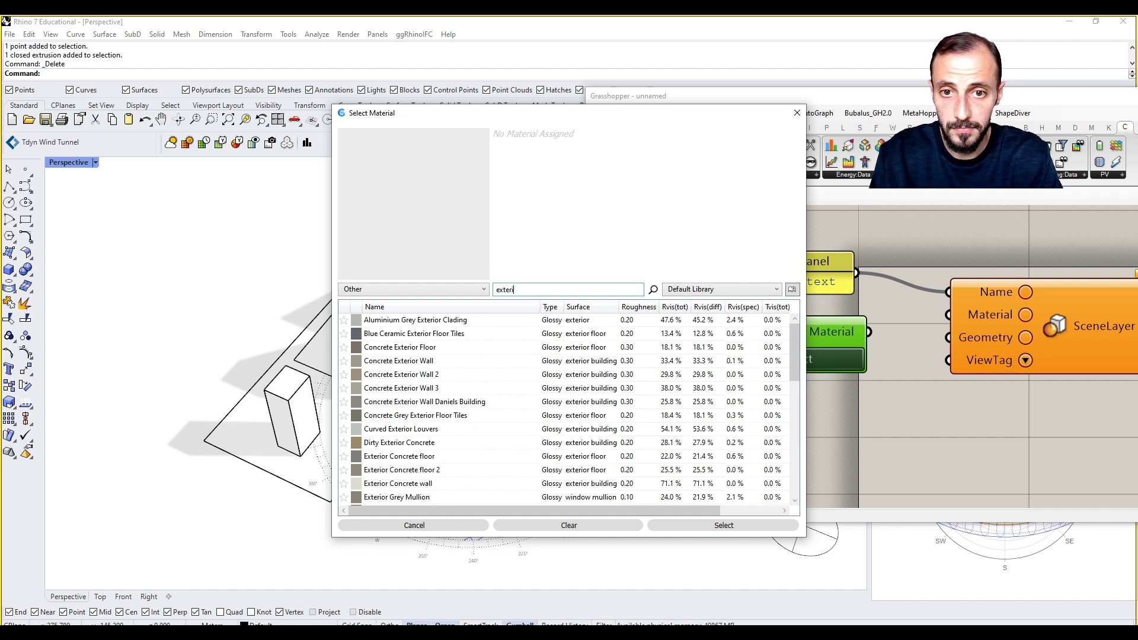
type("or con")
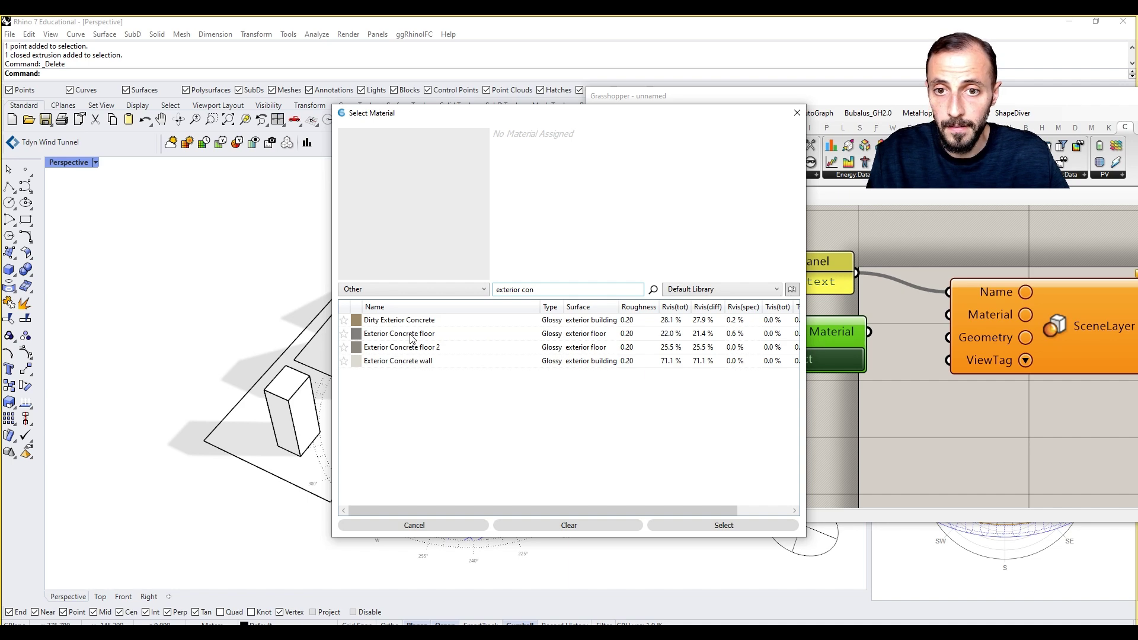
left_click(421, 365)
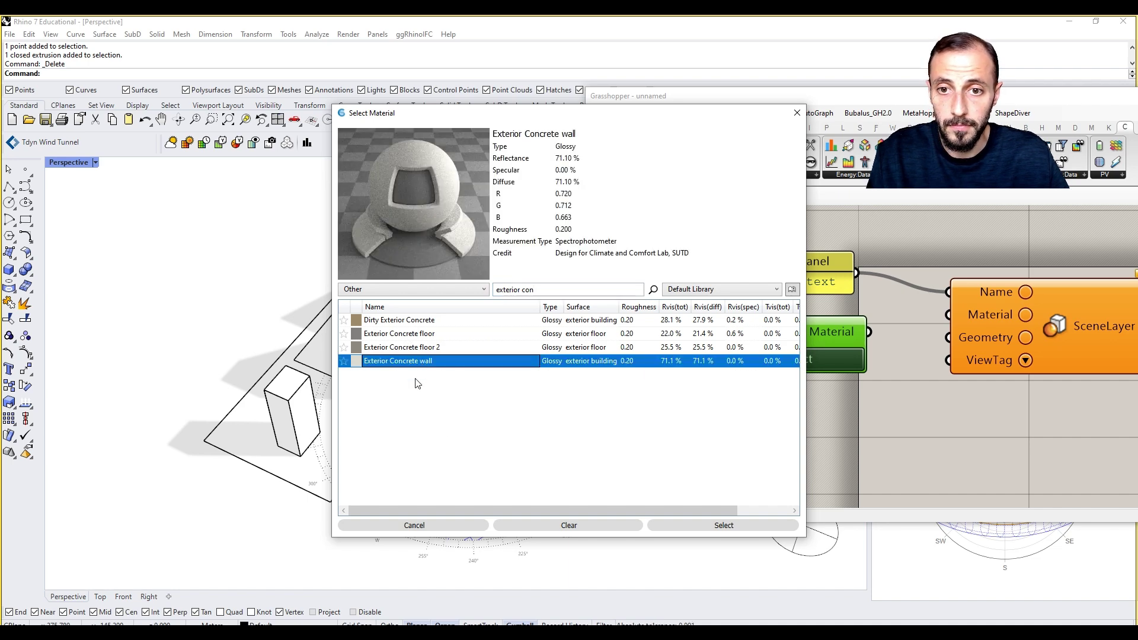
left_click(708, 530)
Connect the lighting material component's Material output to the SceneLayer's Material input and align it under the Context panel
right_click_drag(820, 435, 849, 436)
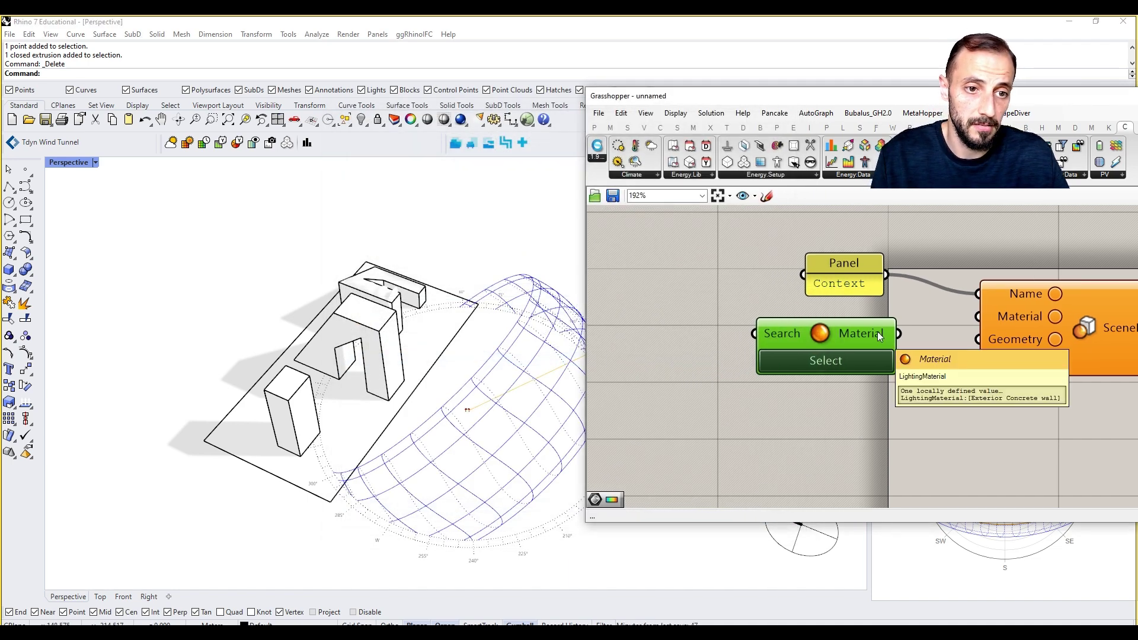
left_click_drag(898, 334, 967, 330)
left_click_drag(856, 337, 839, 328)
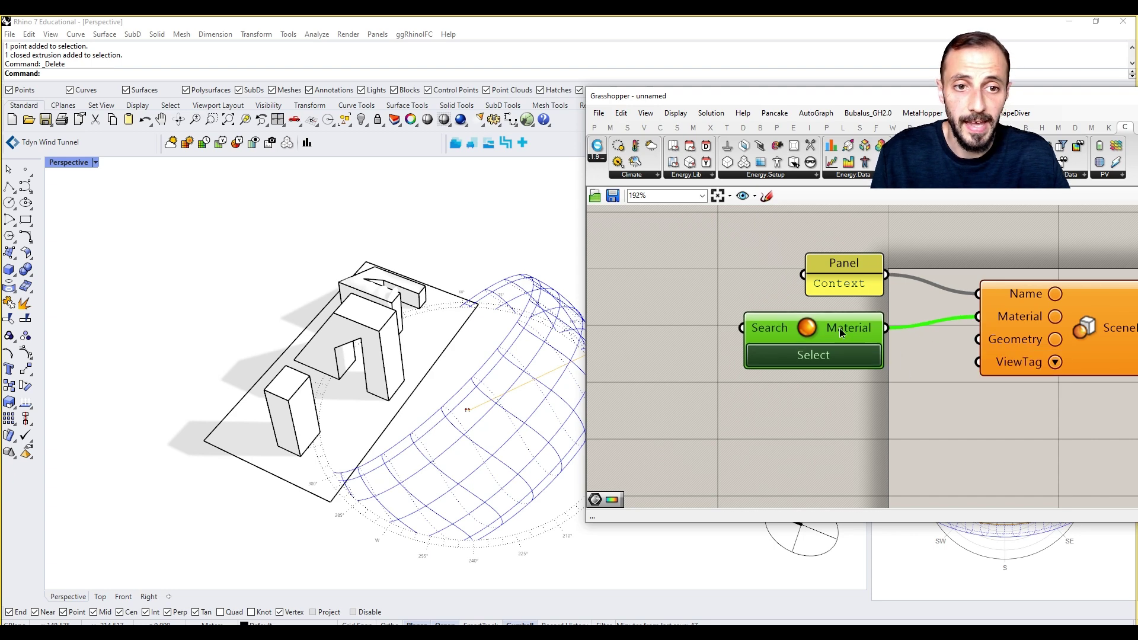
Scale the ground plane in Rhino wider on both sides of the building massing
right_click_drag(316, 340, 301, 339, "shift")
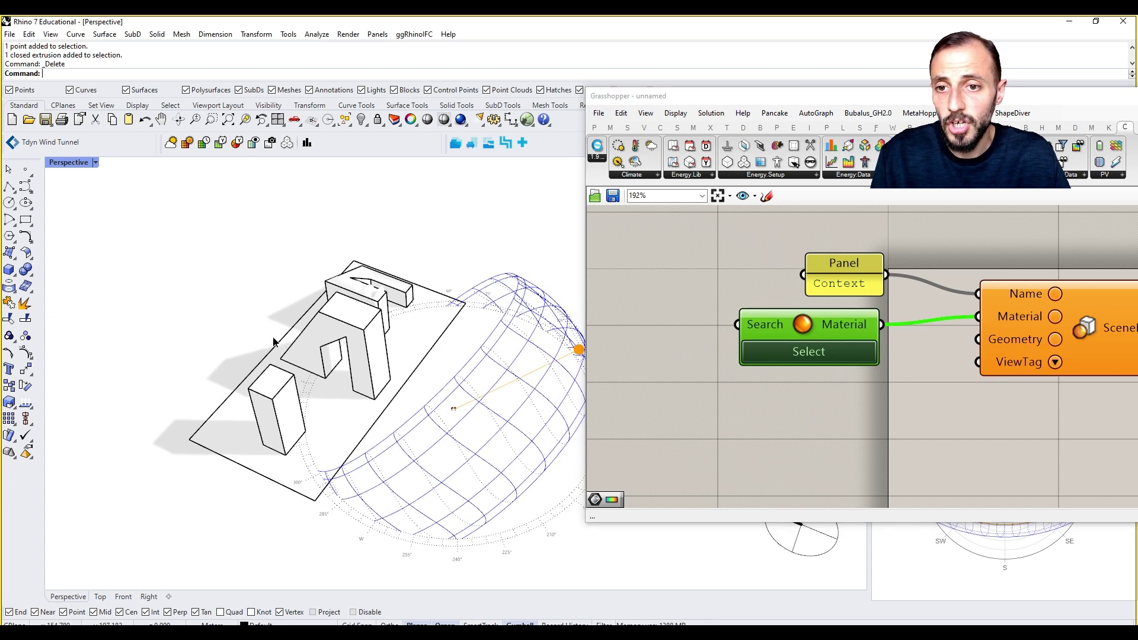
left_click(277, 340)
left_click_drag(397, 392, 439, 410)
left_click(463, 230)
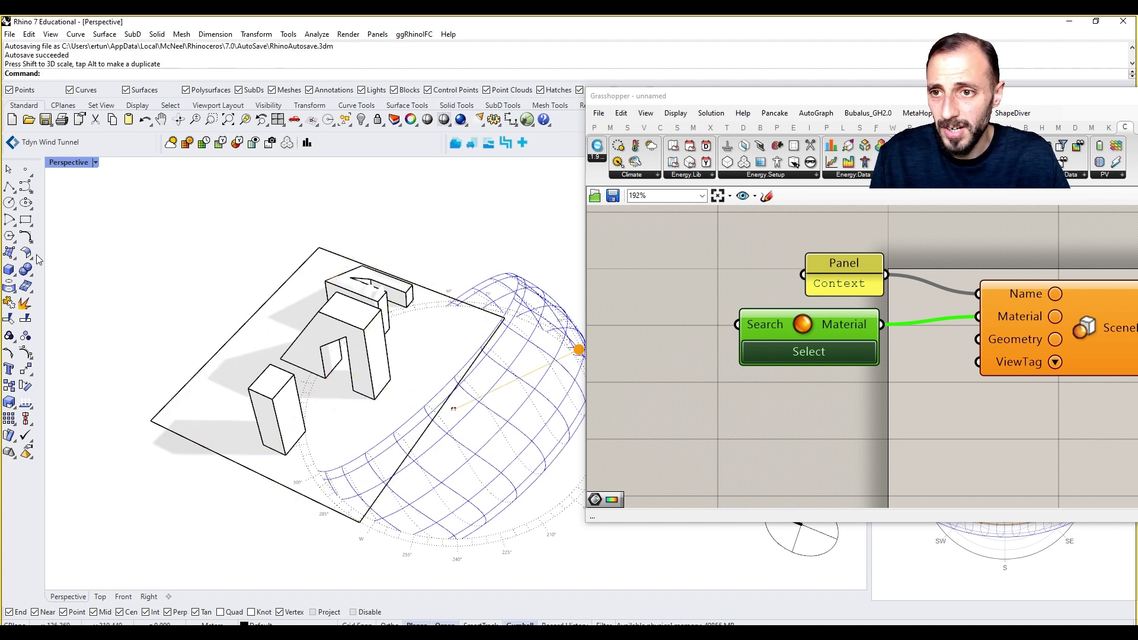
Model three boxes of different heights around the existing massing as context buildings: one tall behind, one on the far side, one short in front
left_click(9, 269)
left_click(435, 331)
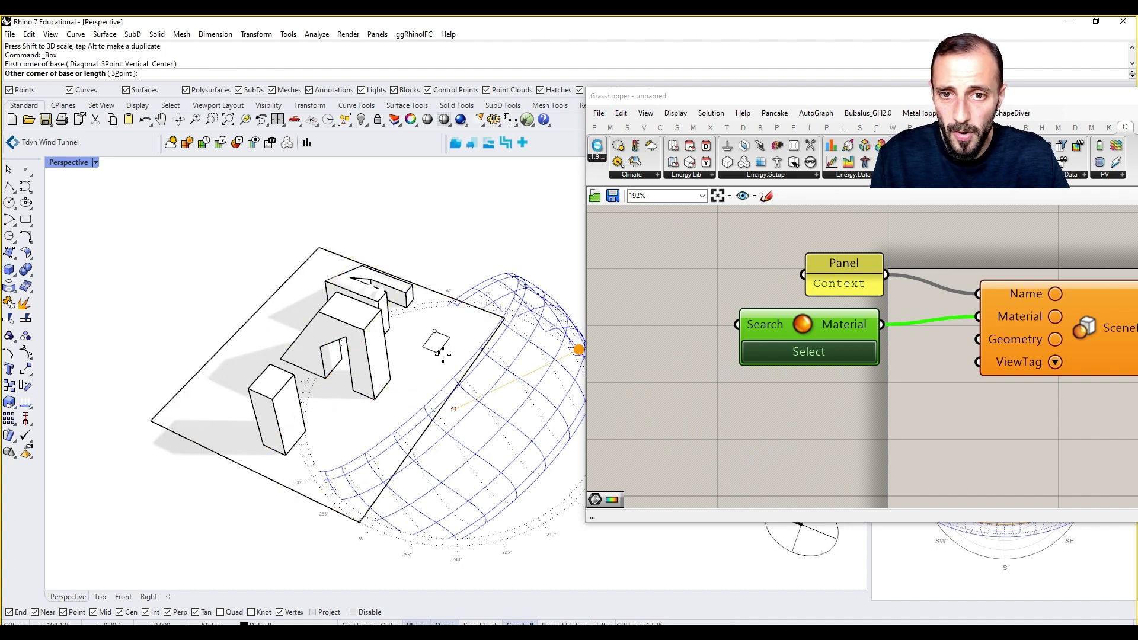
left_click(438, 353)
left_click(405, 218)
key("Return")
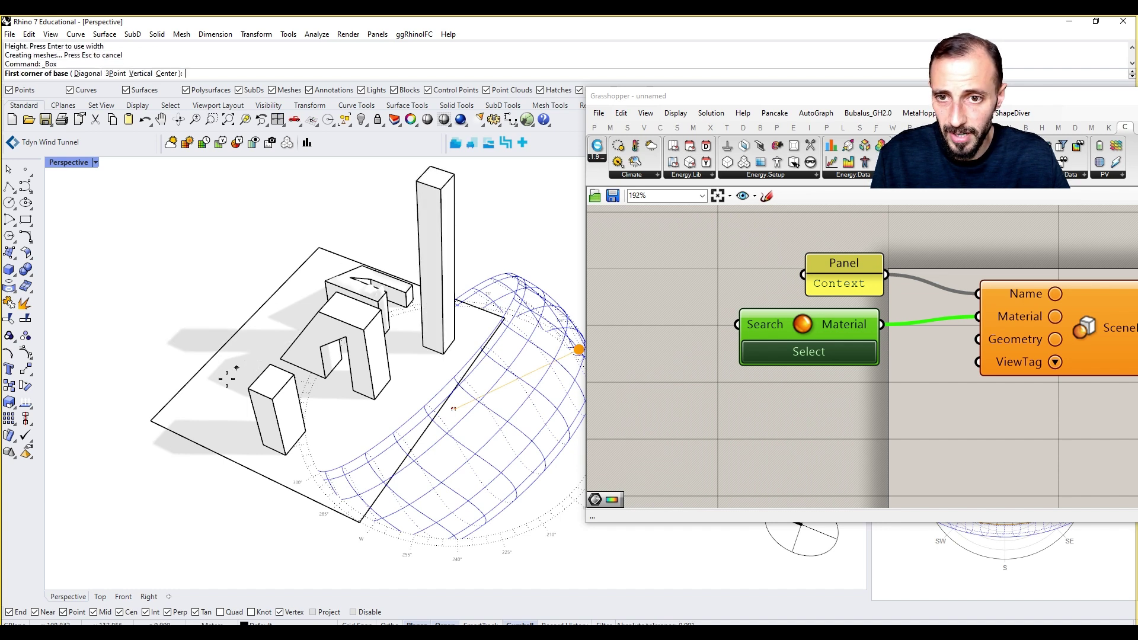
left_click(215, 398)
left_click(219, 418)
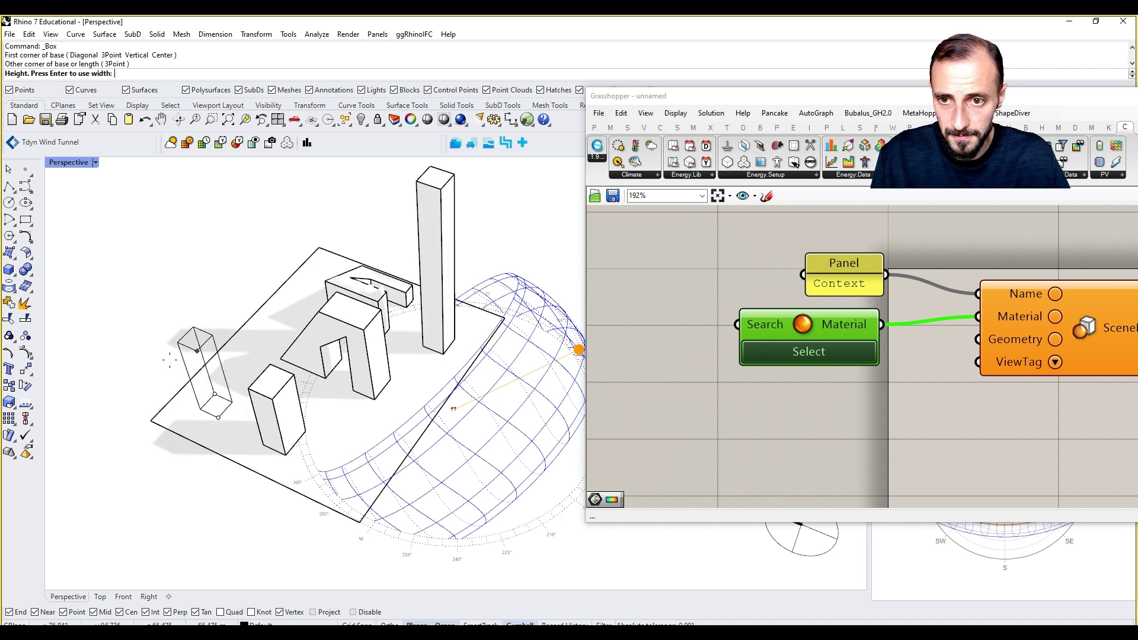
left_click(196, 350)
key("Return")
left_click(371, 437)
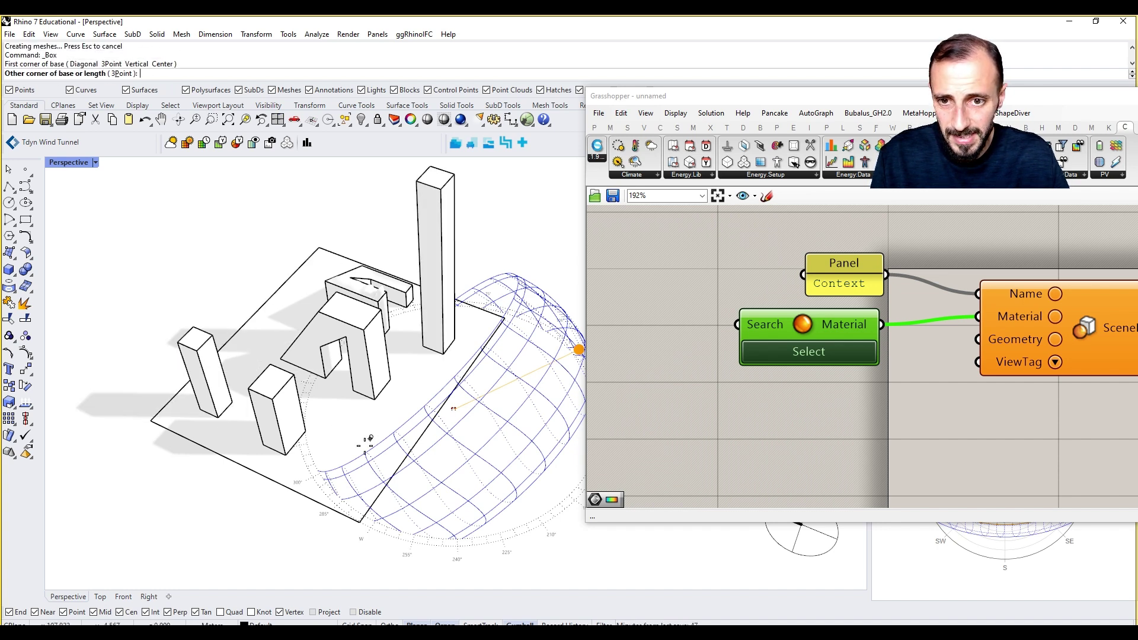
left_click(368, 471)
left_click(380, 394)
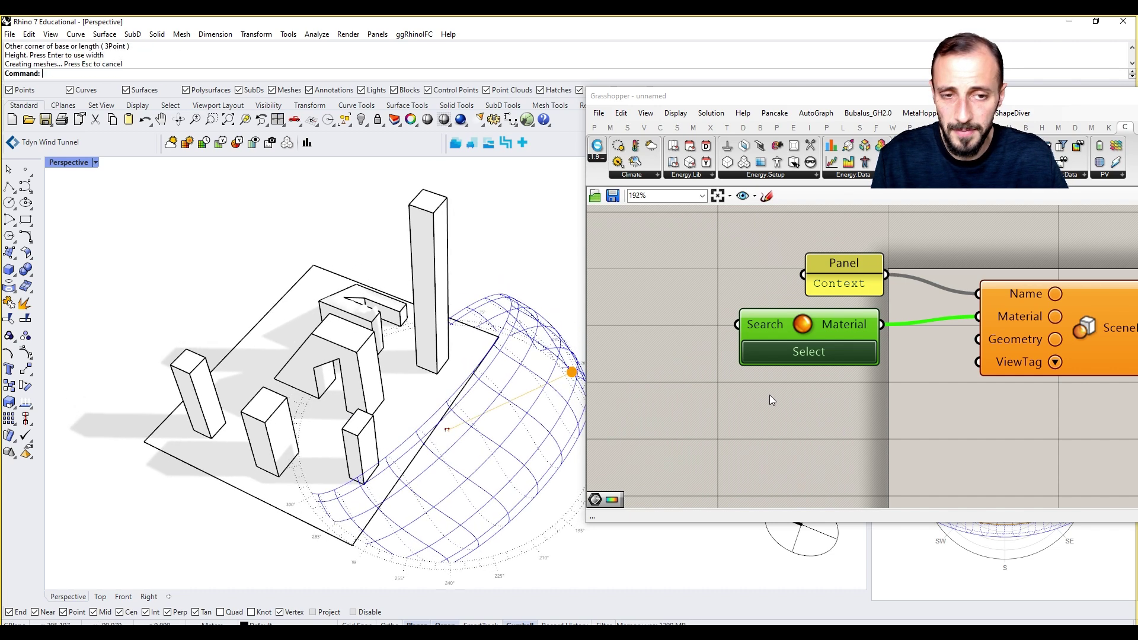
Add a Brep parameter below the lighting material component in Grasshopper
right_click_drag(772, 400, 783, 439)
double_click(784, 439)
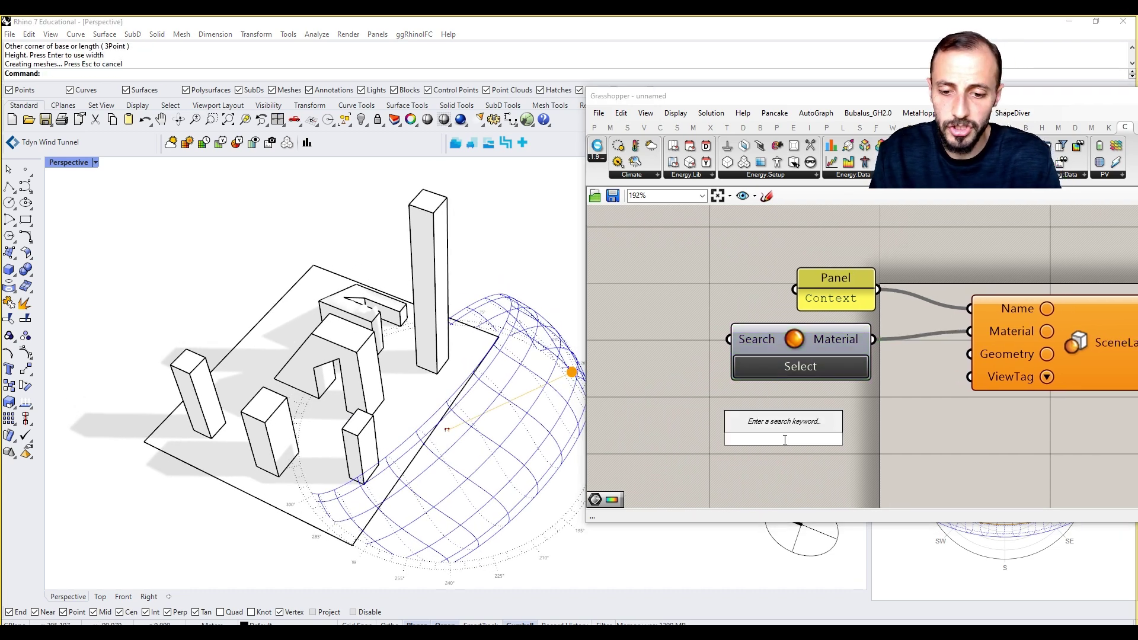
type("brep")
key("Return")
Reference the five surrounding buildings in the Brep parameter, excluding the central arched building, and connect it to the SceneLayer's Geometry input
right_click(781, 440)
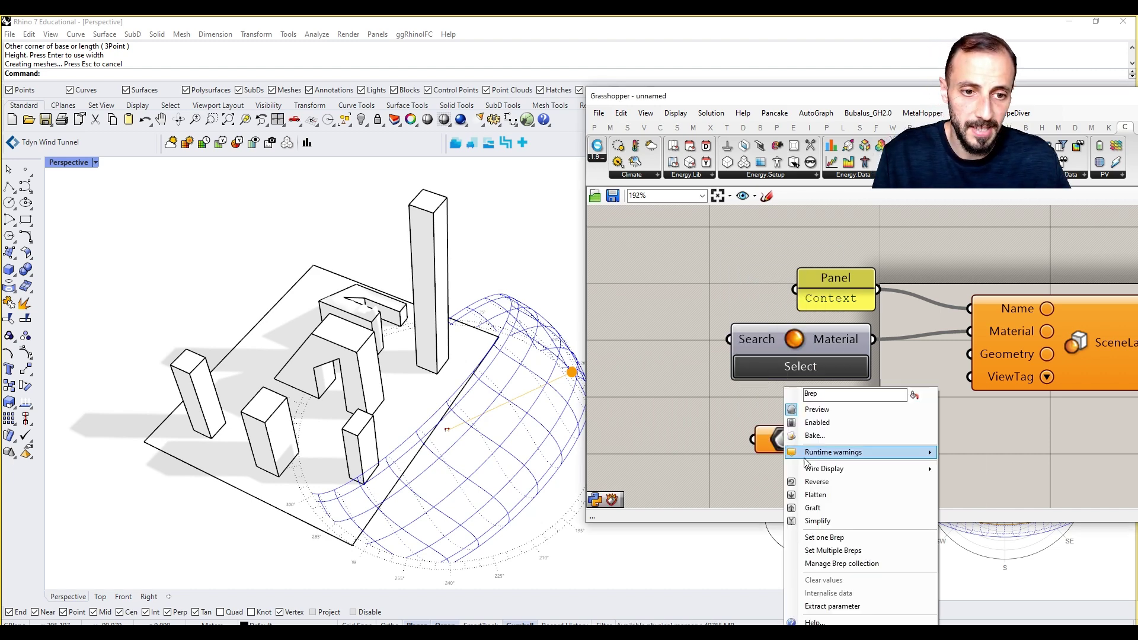
left_click(833, 550)
left_click(428, 278)
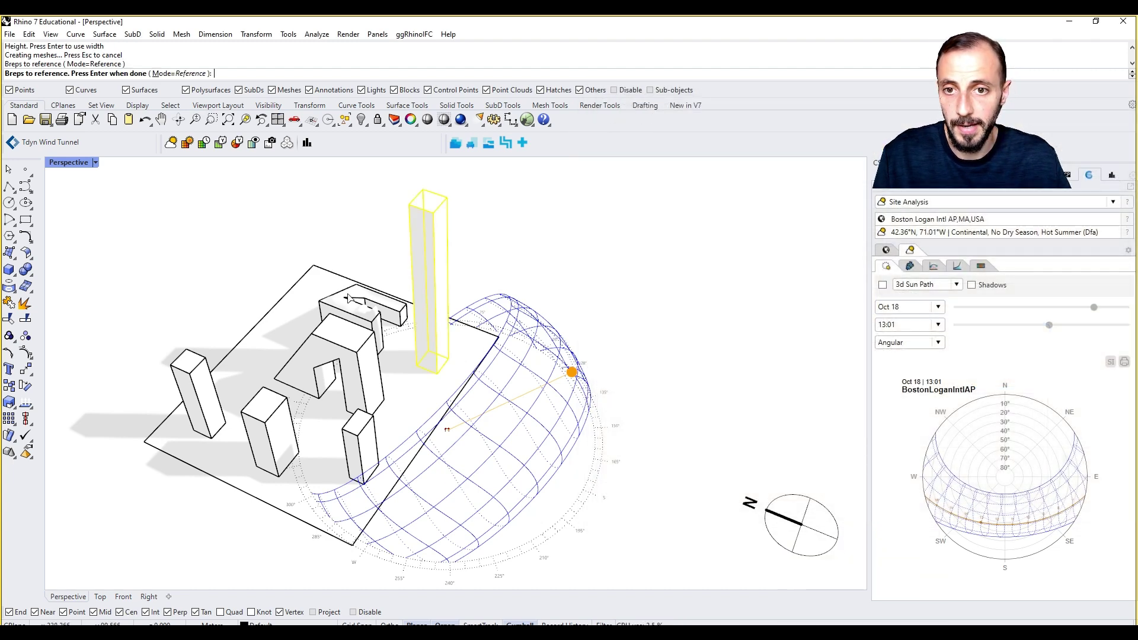
left_click(348, 297)
left_click(209, 360)
left_click(262, 452)
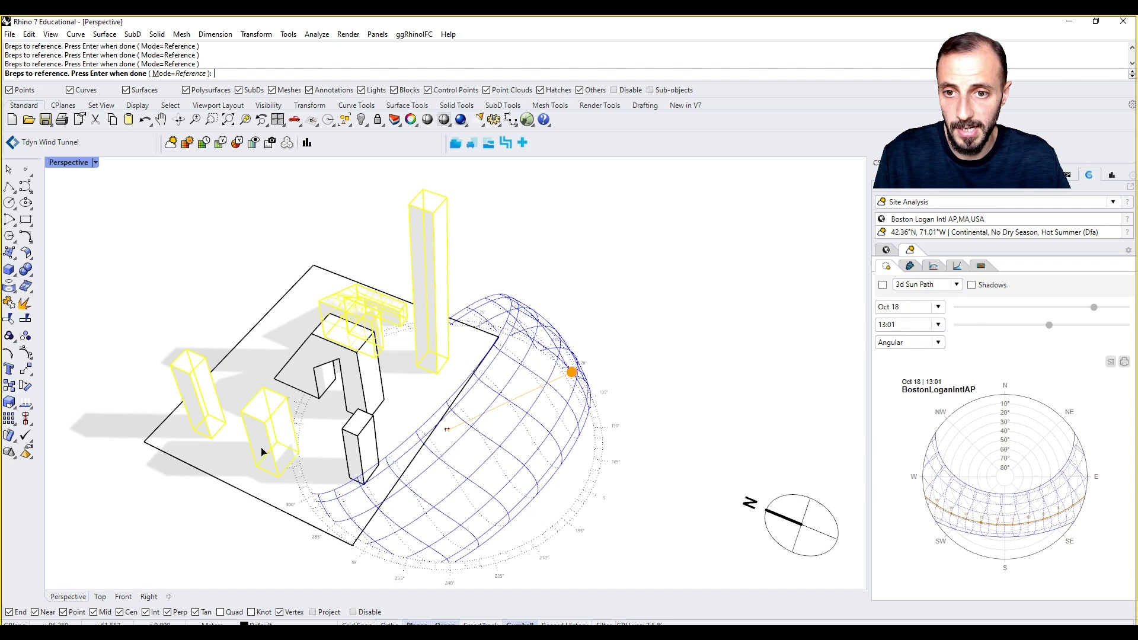
left_click(363, 450)
key("Return")
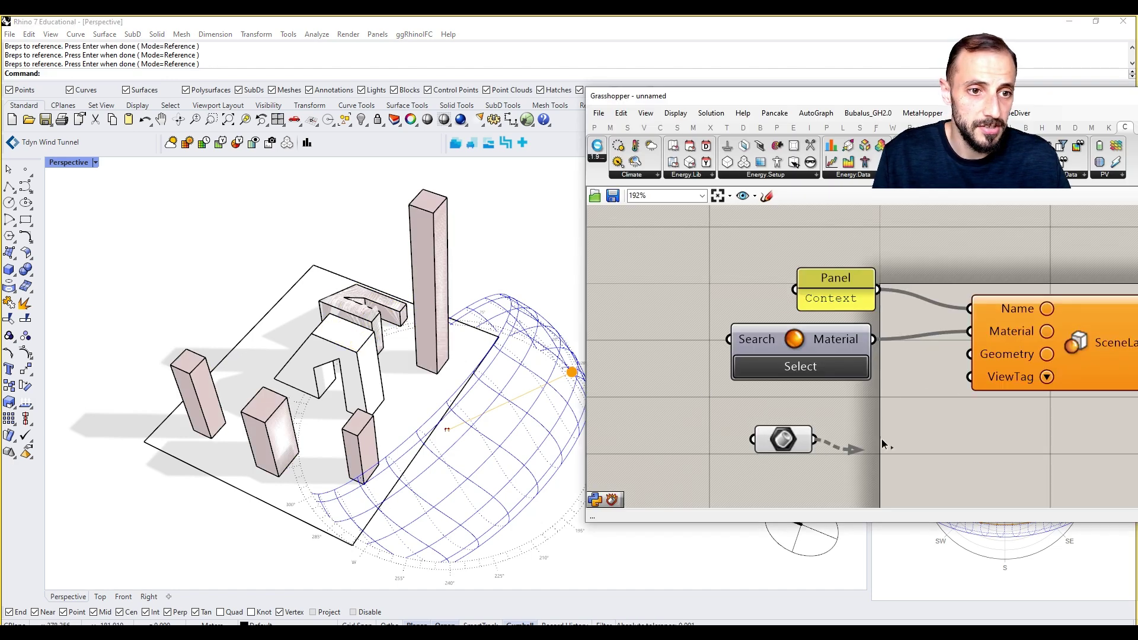
left_click_drag(881, 438, 968, 354)
Duplicate the Context SceneLayer component with its panel, material and Brep parameter, and place the copy below the original
scroll(830, 389, "down", 2)
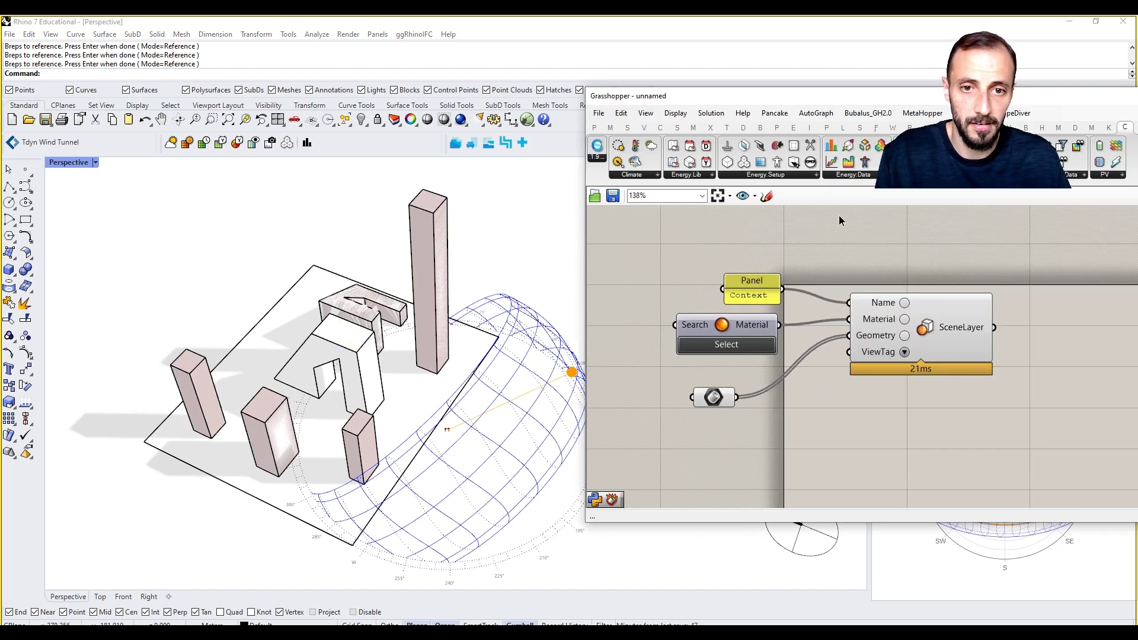
right_click_drag(935, 235, 886, 244)
scroll(919, 281, "down", 1)
right_click_drag(919, 281, 842, 292)
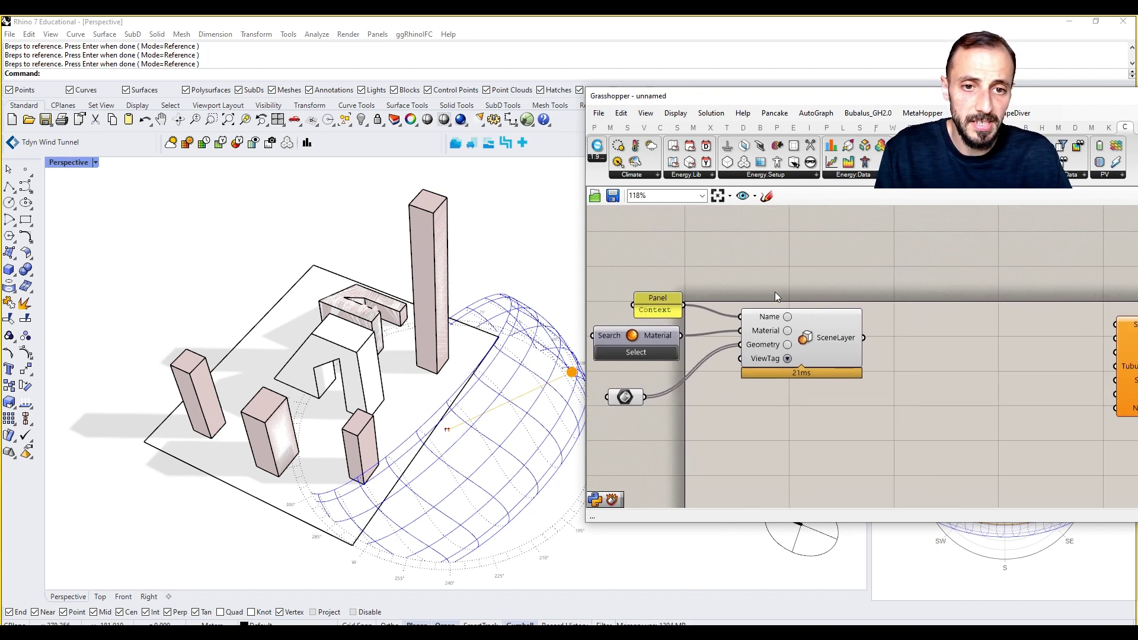
left_click_drag(813, 272, 623, 421)
key("ctrl+c")
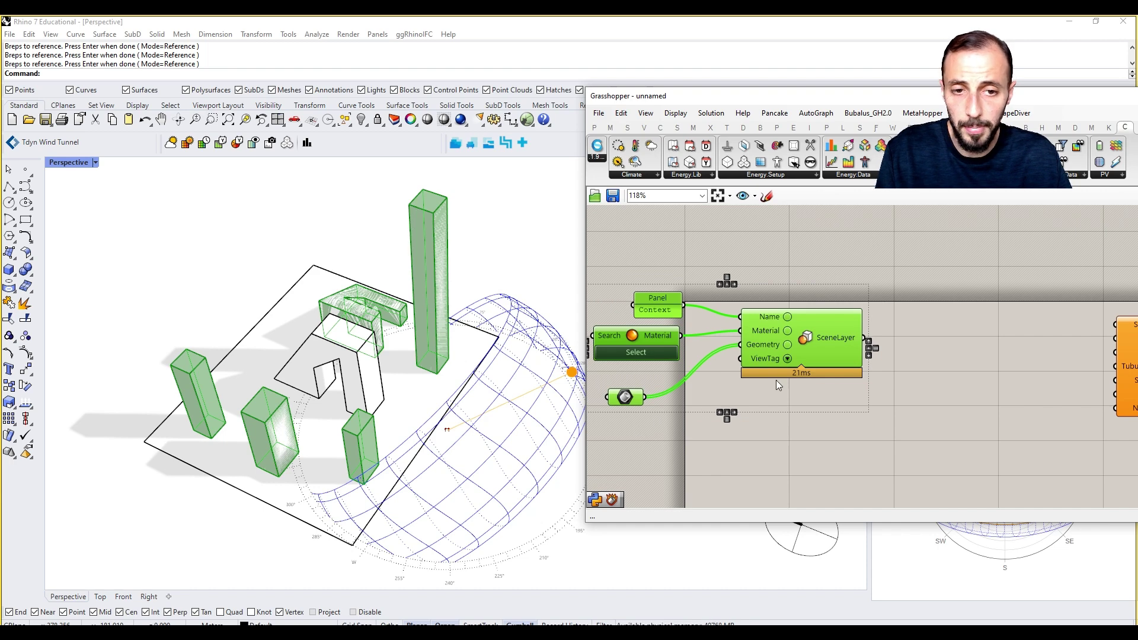
key("ctrl+v")
left_click_drag(821, 333, 821, 469)
left_click(854, 364)
right_click_drag(837, 400, 838, 326)
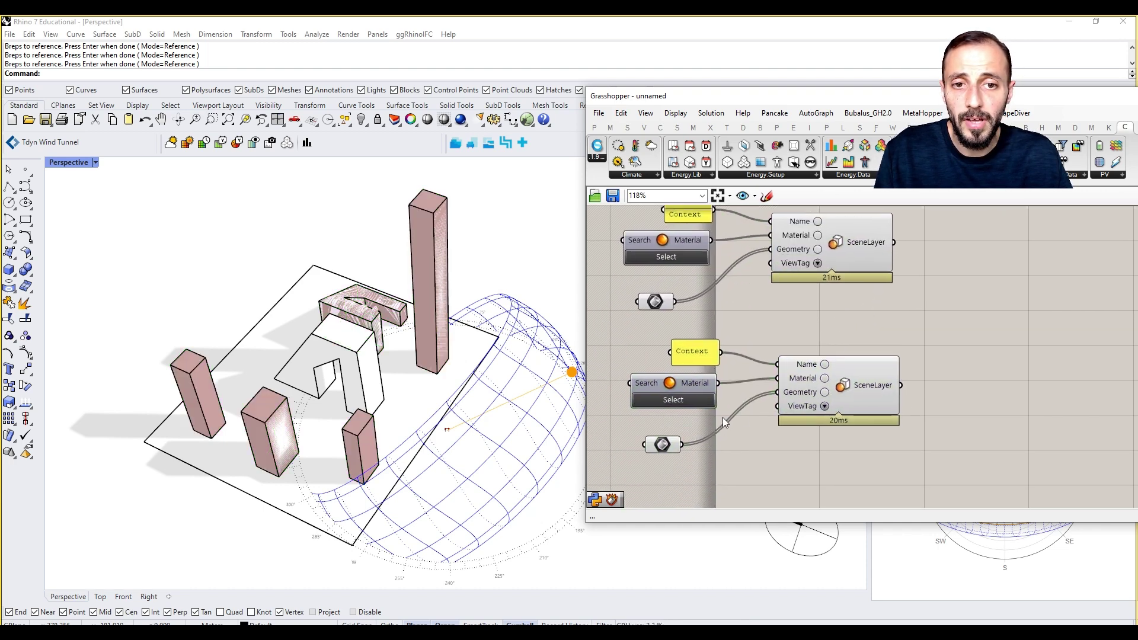
Add a Construct CS AnalysisSurface component and place it in free canvas space below the two SceneLayer components
right_click_drag(1107, 299, 958, 311)
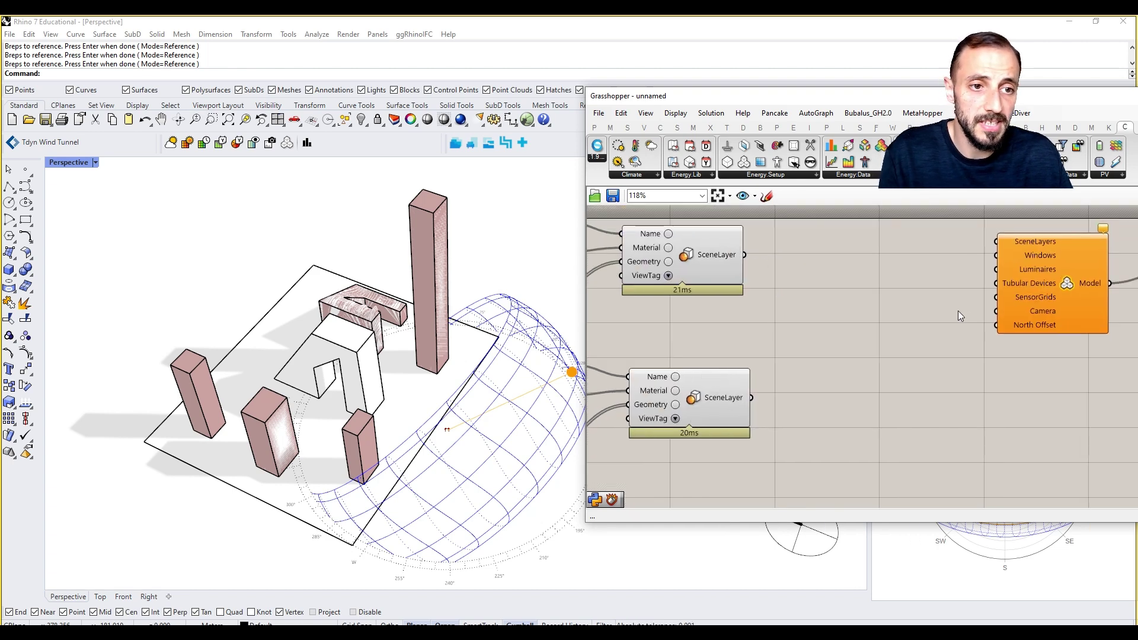
mouse_move(1031, 243)
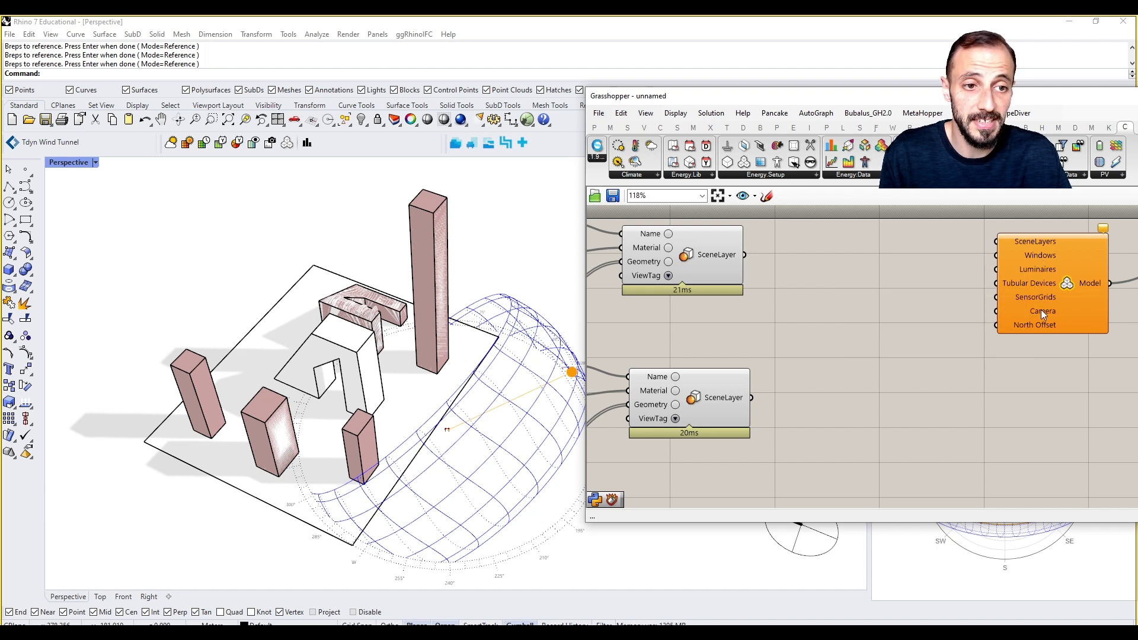
mouse_move(1040, 311)
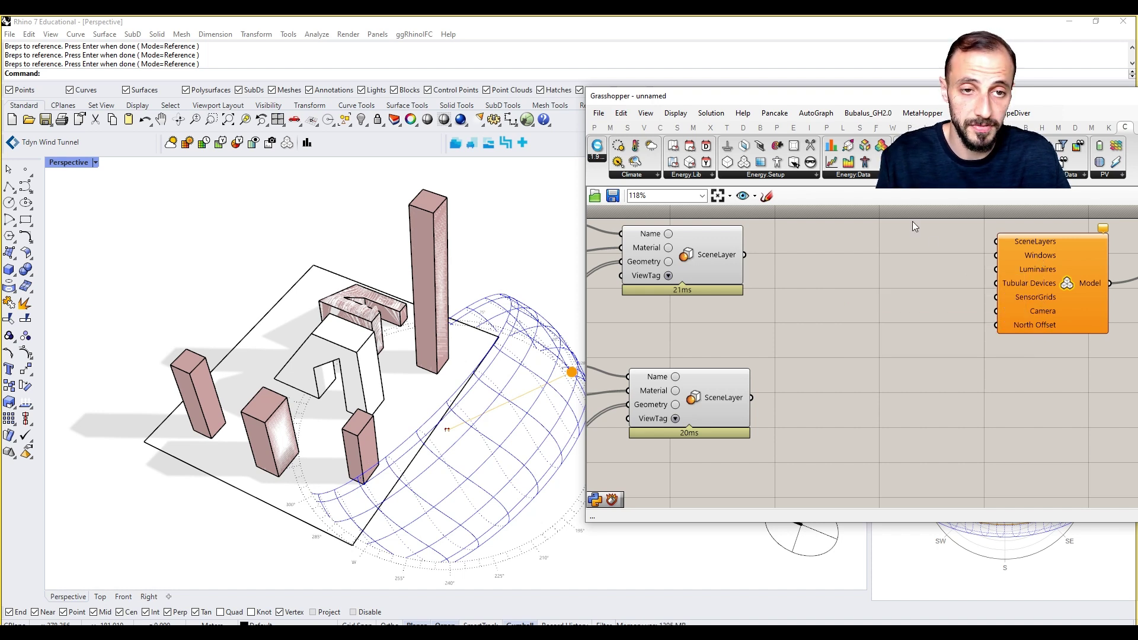
left_click(929, 175)
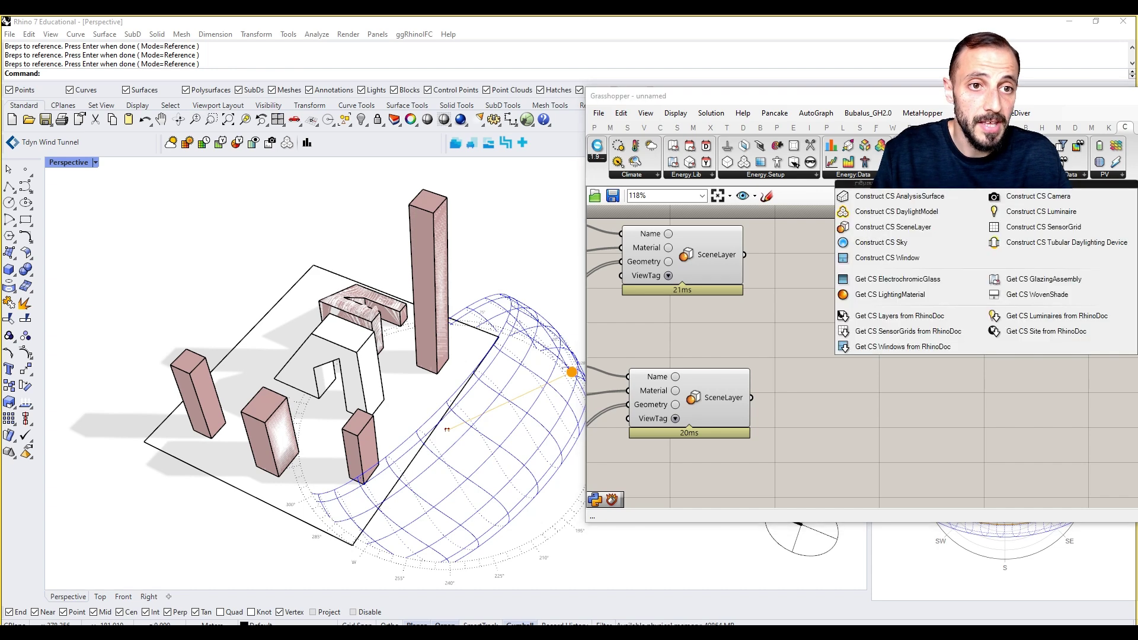
left_click(917, 198)
left_click(880, 405)
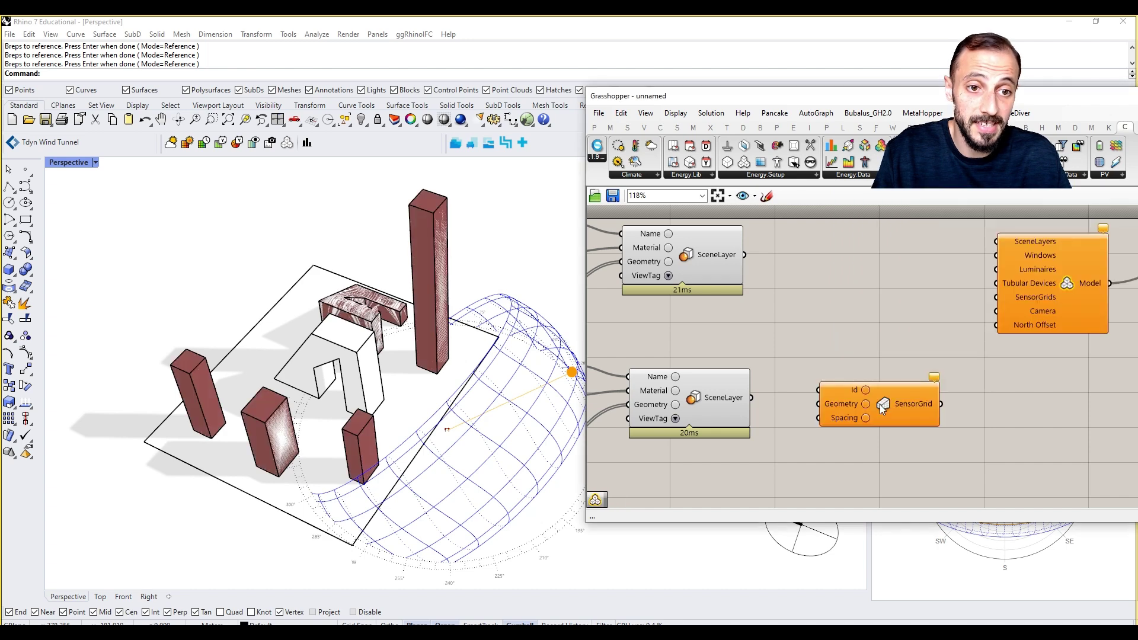
right_click_drag(882, 381, 896, 291)
left_click_drag(884, 317, 771, 458)
right_click_drag(792, 418, 940, 354)
left_click_drag(932, 391, 905, 410)
Add a Brep parameter, reference the central arched building in it, and connect it to the analysis surface component's Geometry input
double_click(723, 388)
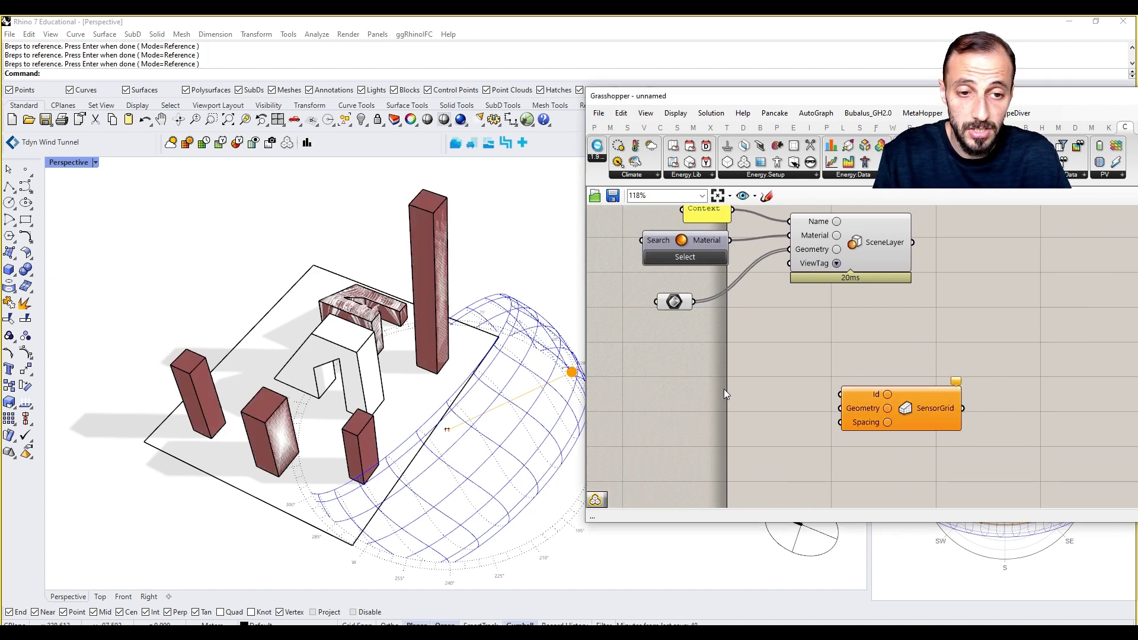
type("brep")
key("Return")
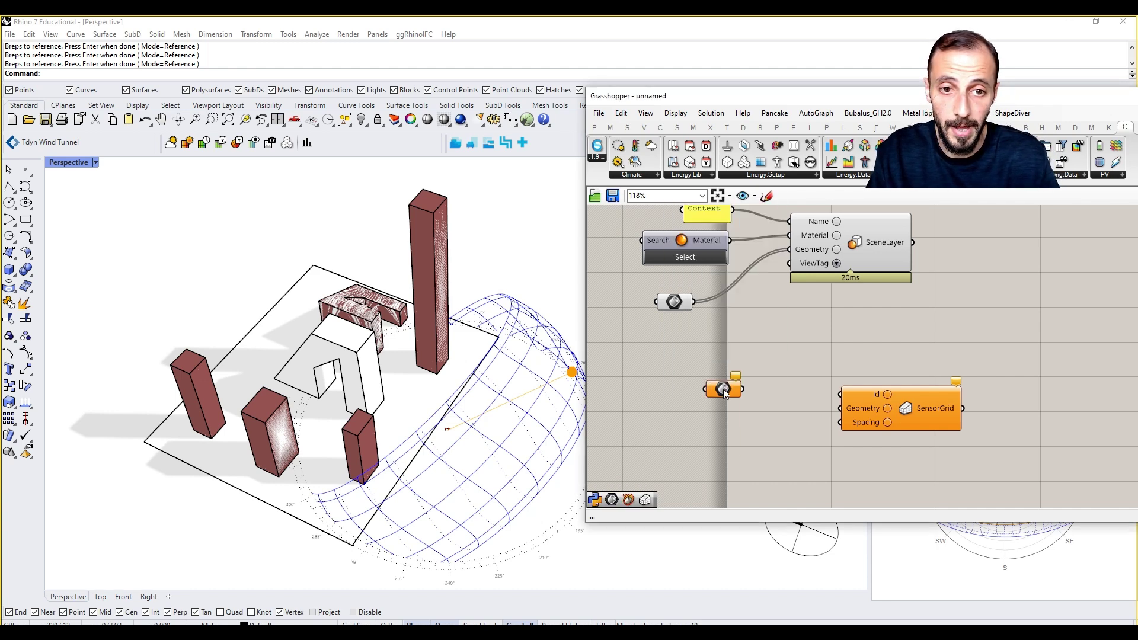
right_click(723, 391)
left_click(761, 535)
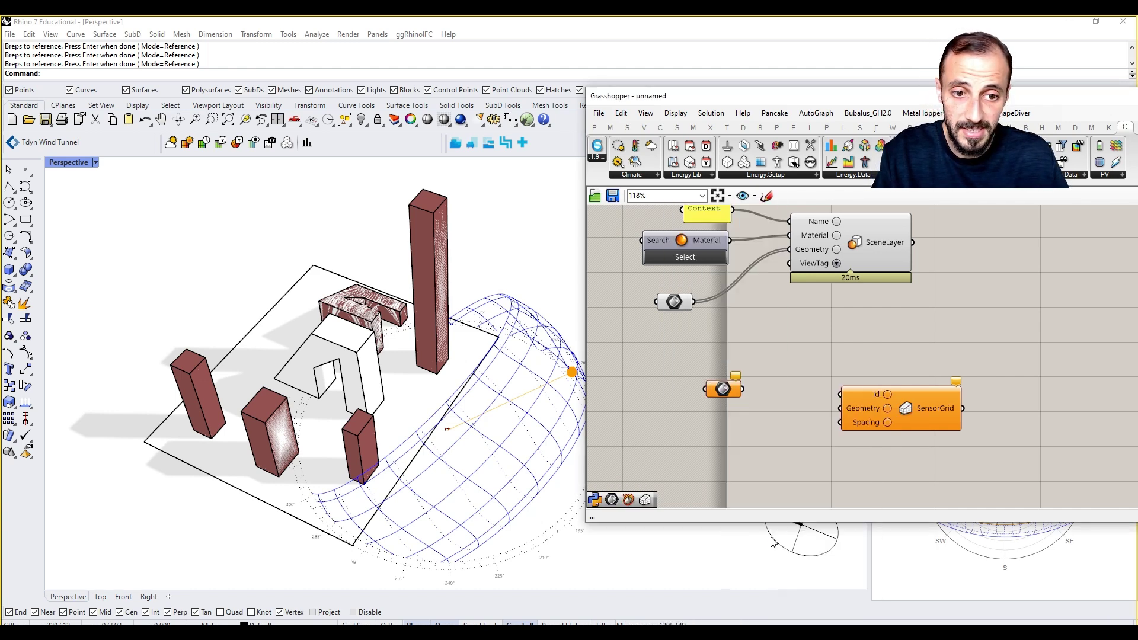
left_click(379, 392)
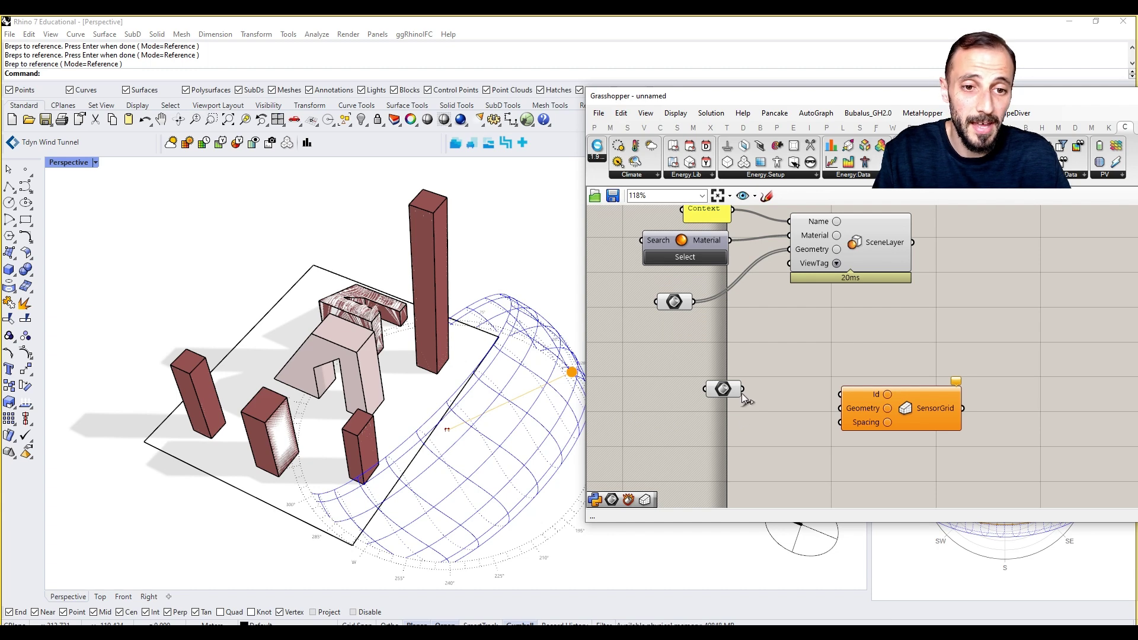
left_click_drag(741, 390, 731, 415)
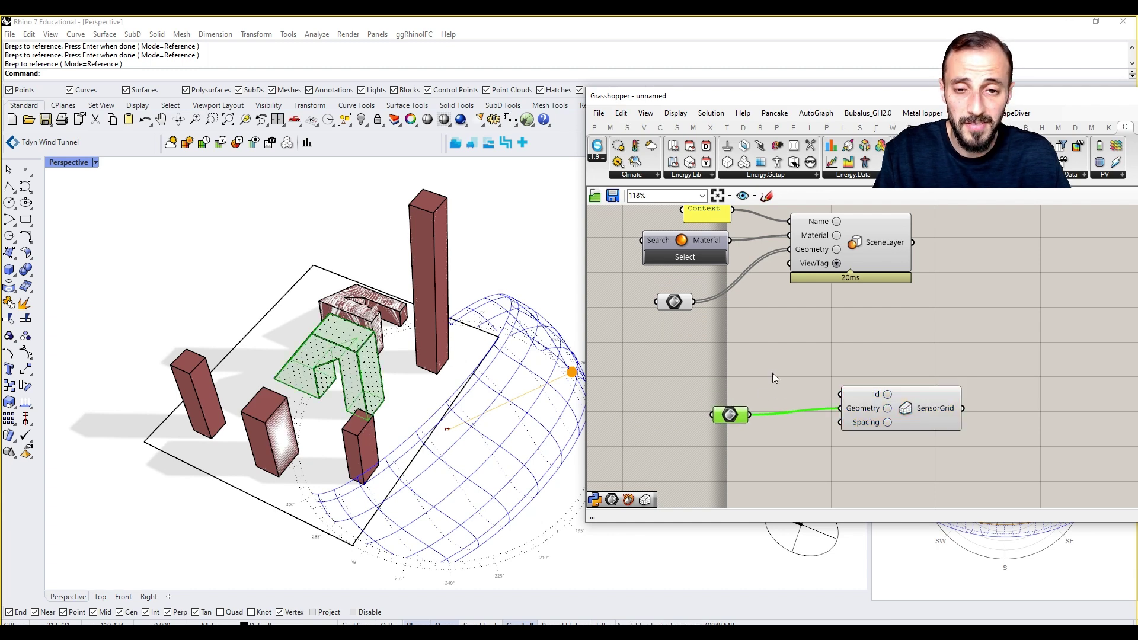
Add a panel containing "option1", connect it to the analysis surface component's Id input, and align the Brep parameter beneath it
left_click(778, 369)
double_click(779, 367)
type("//")
key("Return")
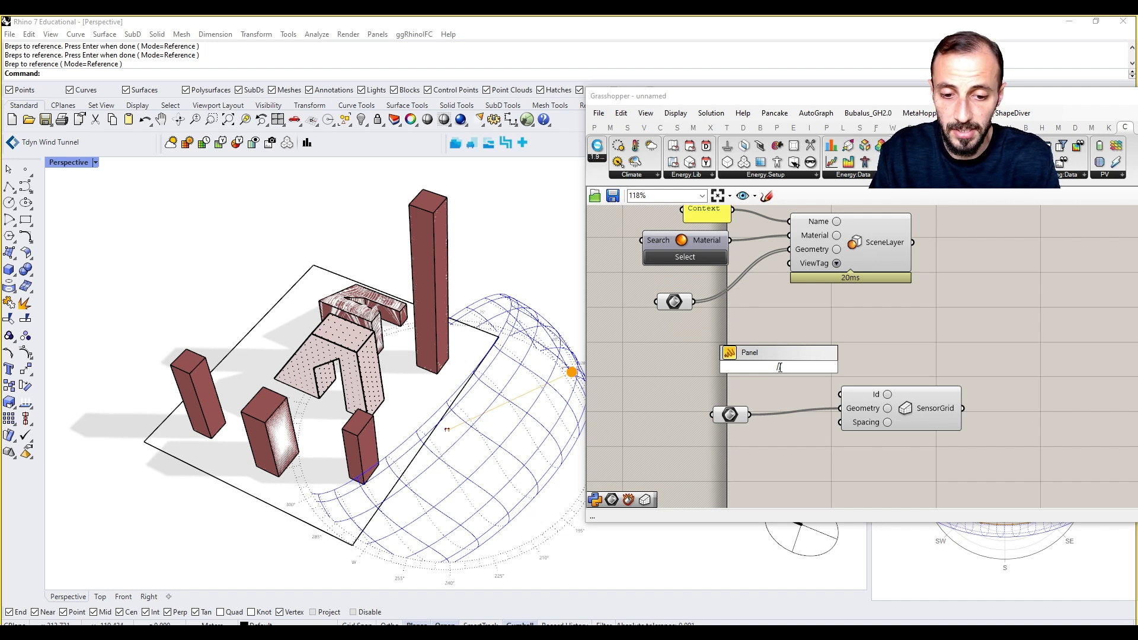
type("option1")
key("Return")
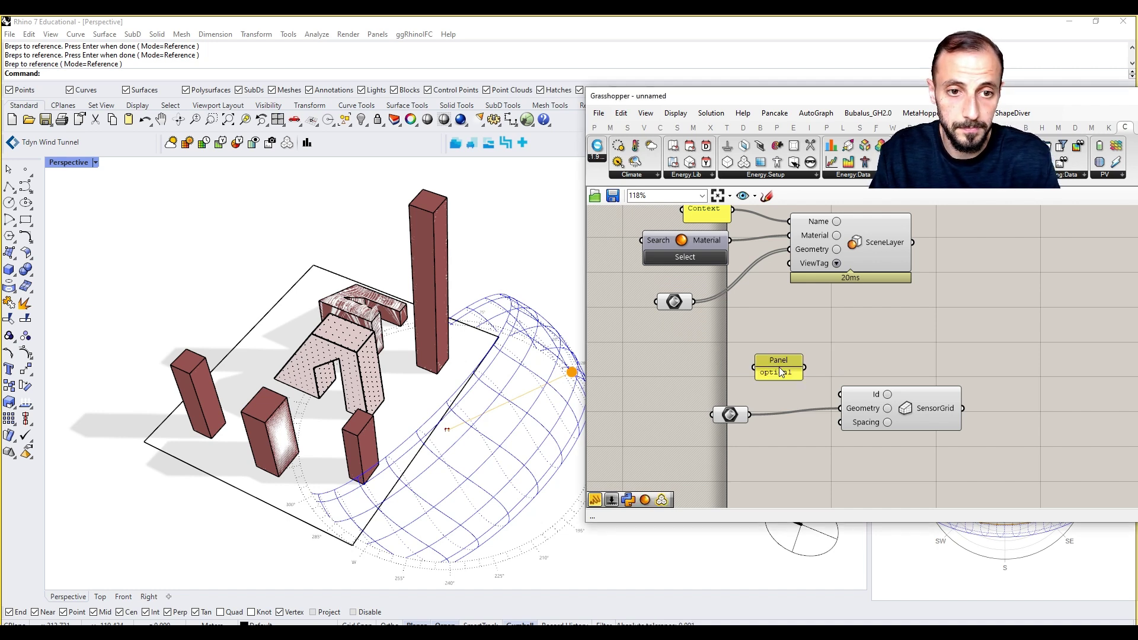
scroll(773, 379, "up", 1)
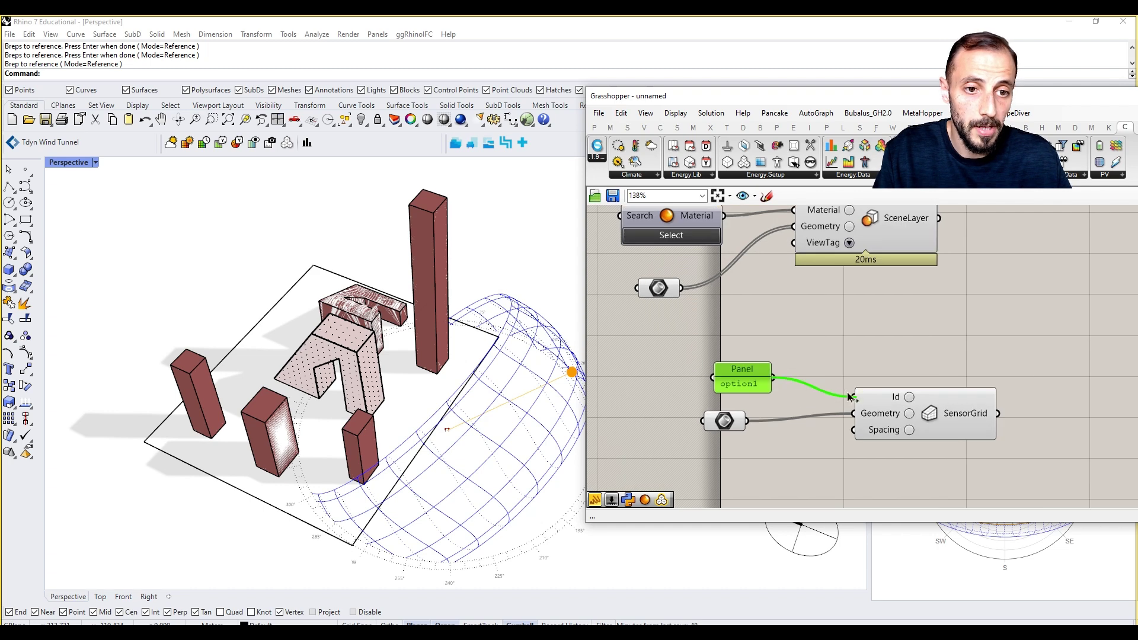
left_click_drag(726, 419, 739, 411)
right_click_drag(785, 430, 797, 403)
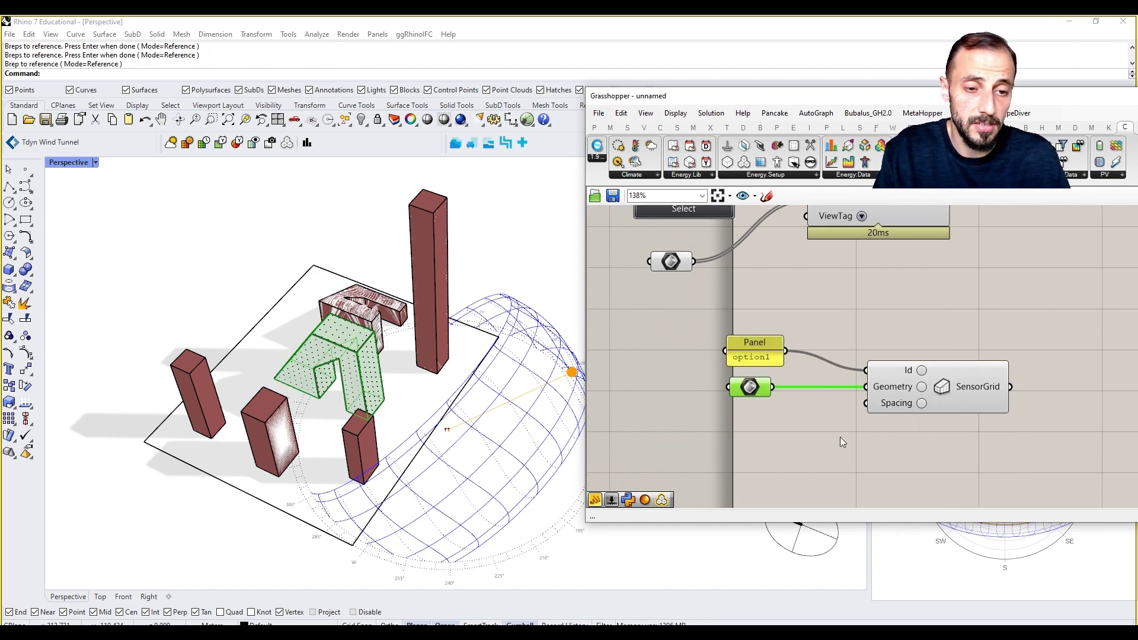
Connect a 2.5 number slider to the analysis surface component's Spacing input and check the component's mapping options
mouse_move(897, 403)
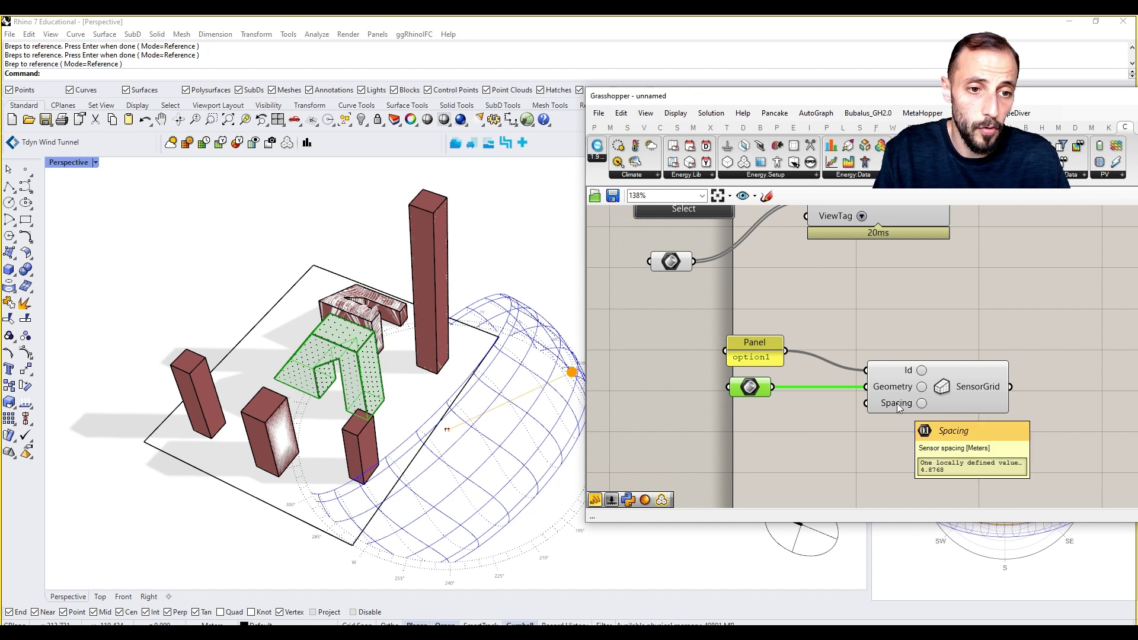
double_click(771, 449)
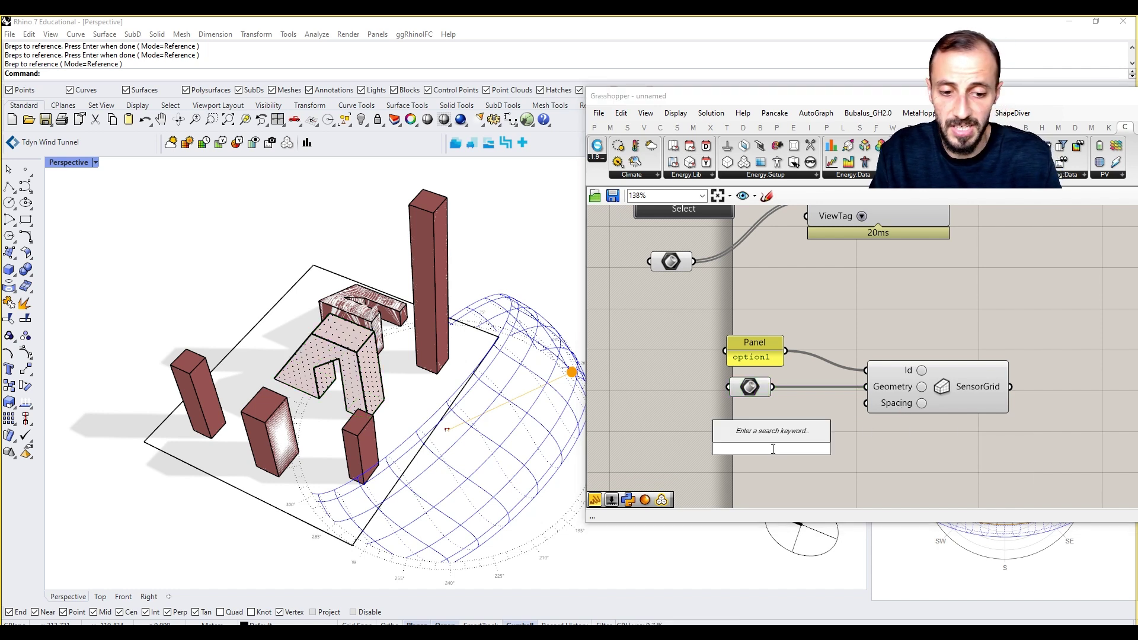
type("2.5")
key("Return")
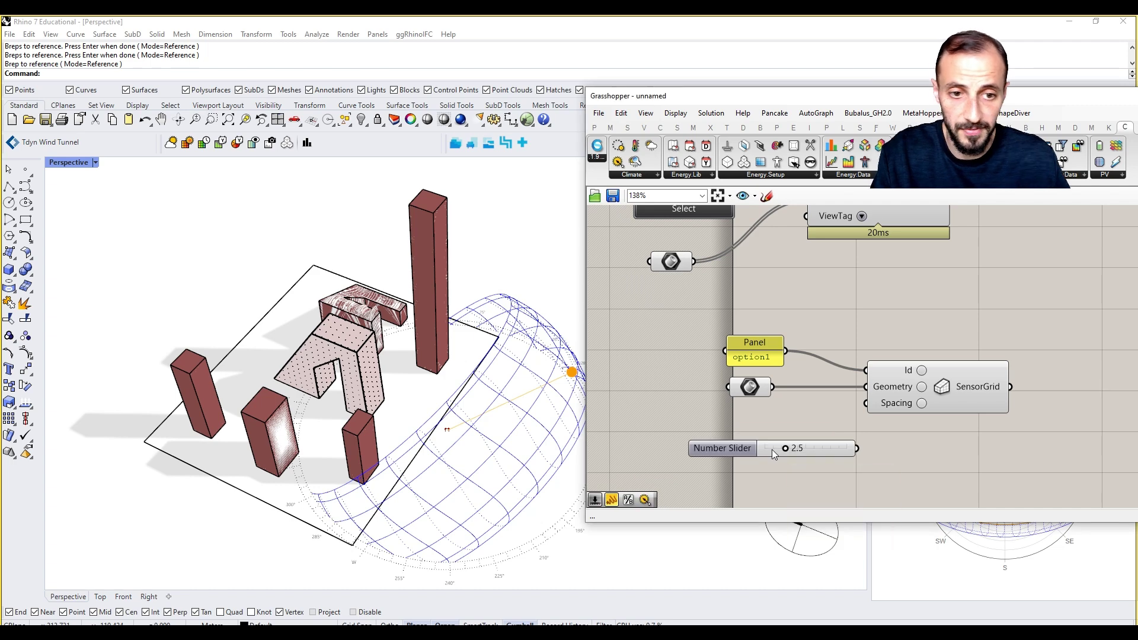
left_click_drag(850, 452, 868, 403)
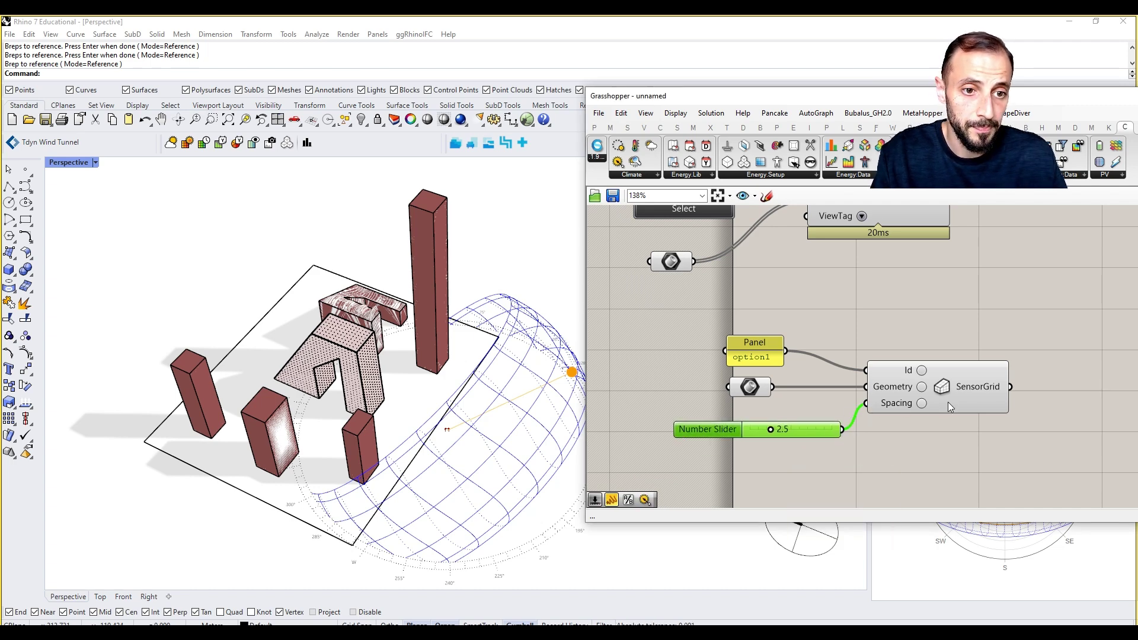
scroll(943, 404, "up", 6)
mouse_move(915, 435)
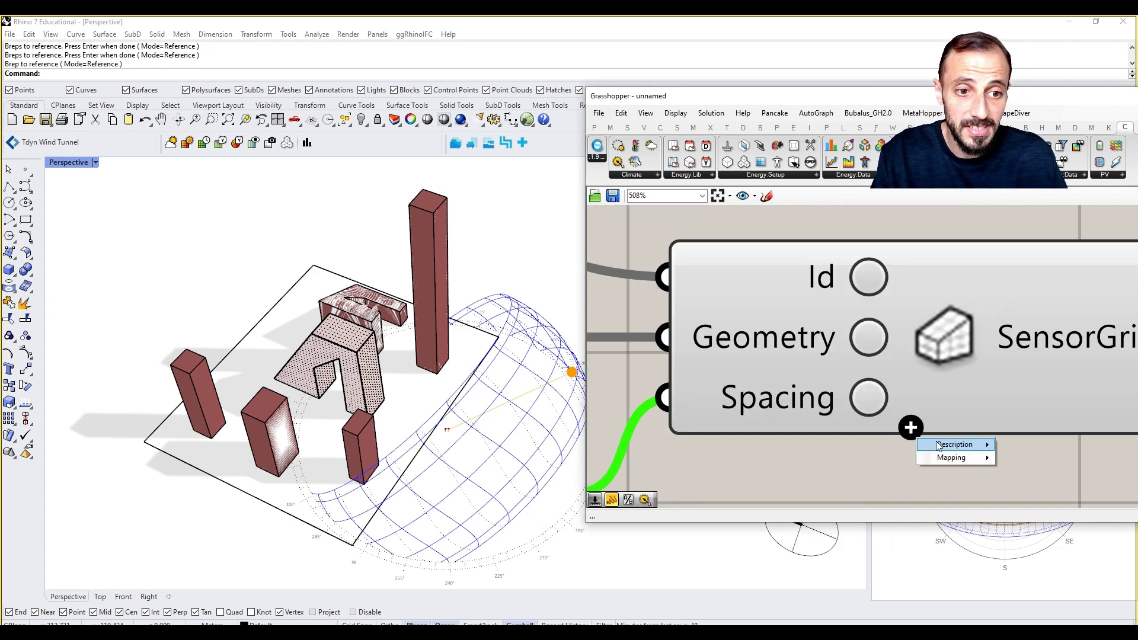
mouse_move(951, 459)
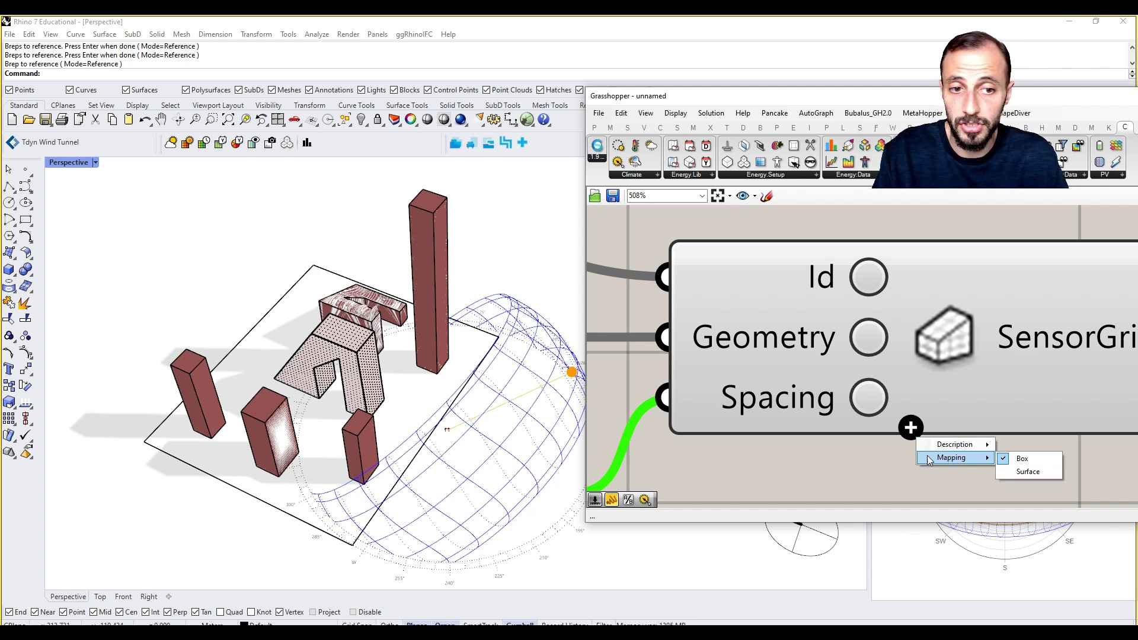
scroll(800, 406, "down", 9)
right_click_drag(852, 382, 854, 403)
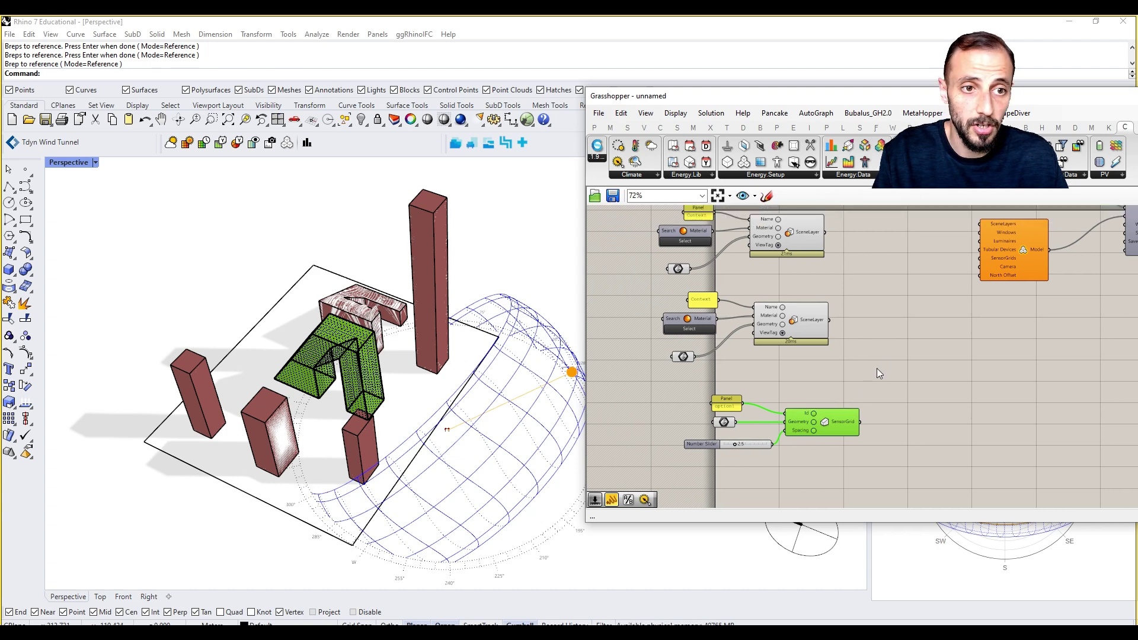
Move the analysis surface component with its panel, Brep parameter and slider slightly closer to the daylight model component
left_click_drag(876, 380, 673, 467)
left_click_drag(875, 406, 1017, 388)
right_click_drag(1036, 379, 916, 432)
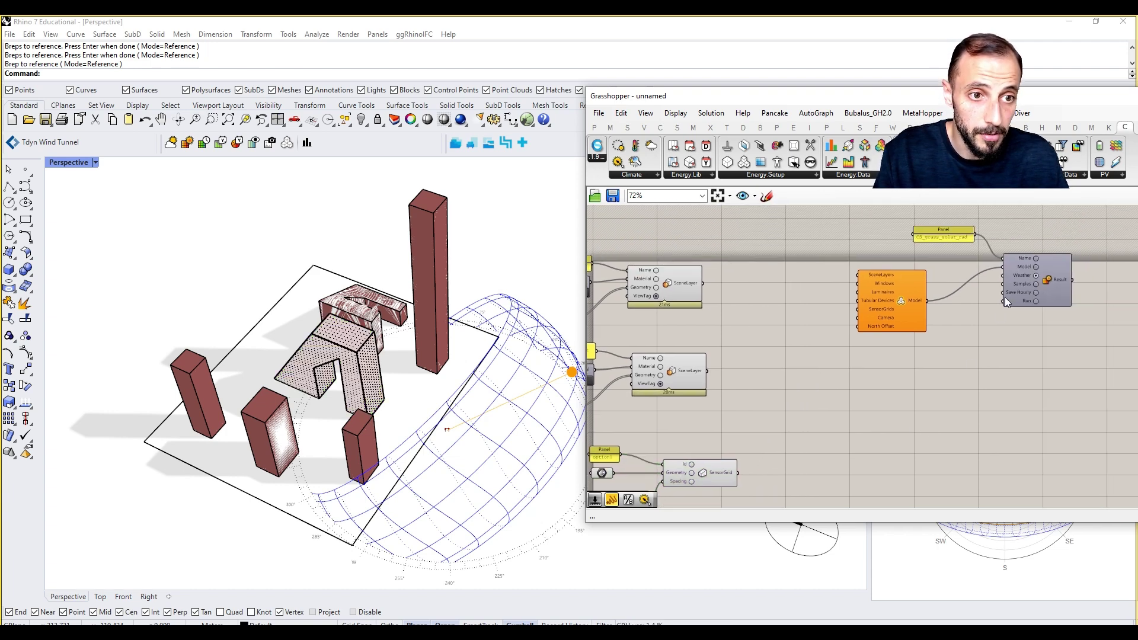
right_click_drag(826, 427, 929, 392)
left_click_drag(910, 395, 639, 505)
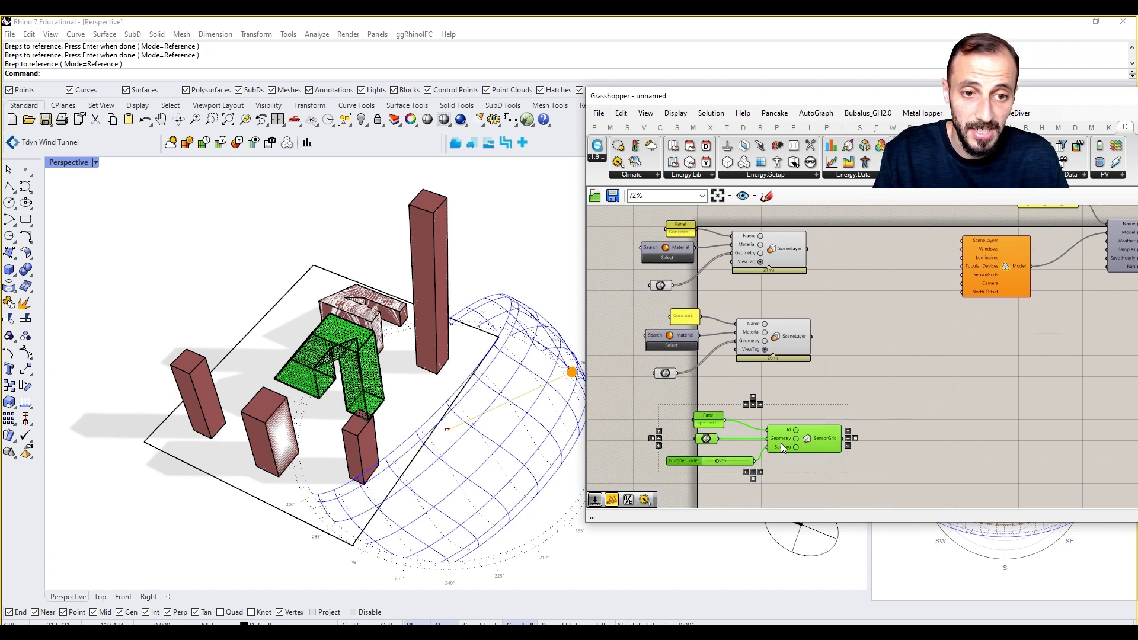
left_click_drag(796, 435, 840, 428)
left_click_drag(906, 376, 709, 490)
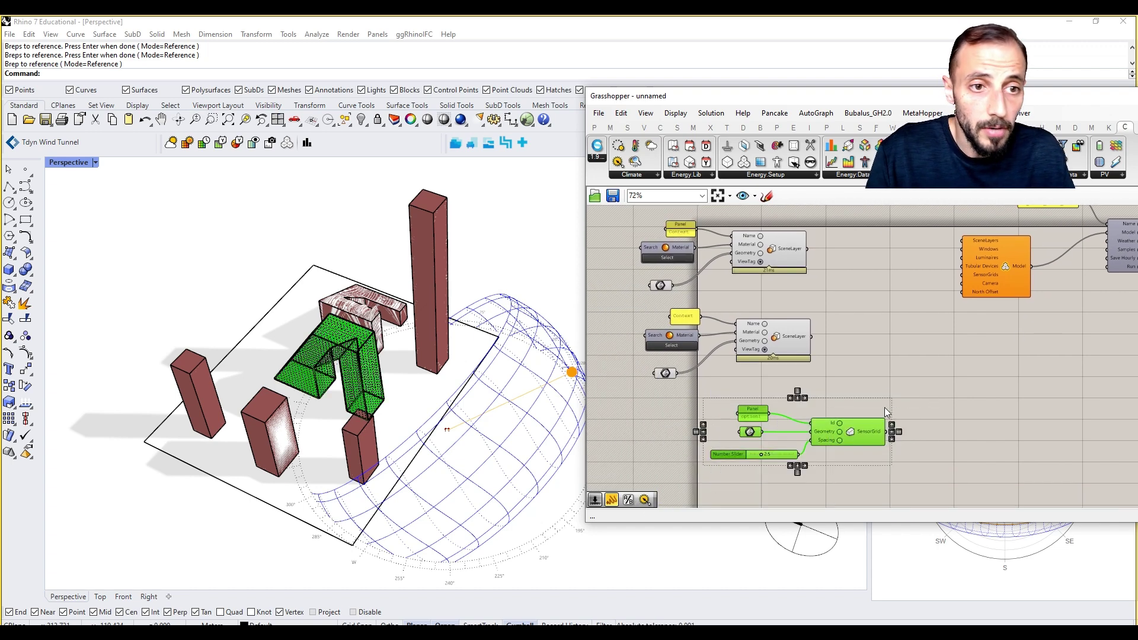
left_click(884, 362)
Connect the SensorGrid output to the SensorGrids input of the daylight model component
right_click_drag(847, 272, 844, 341)
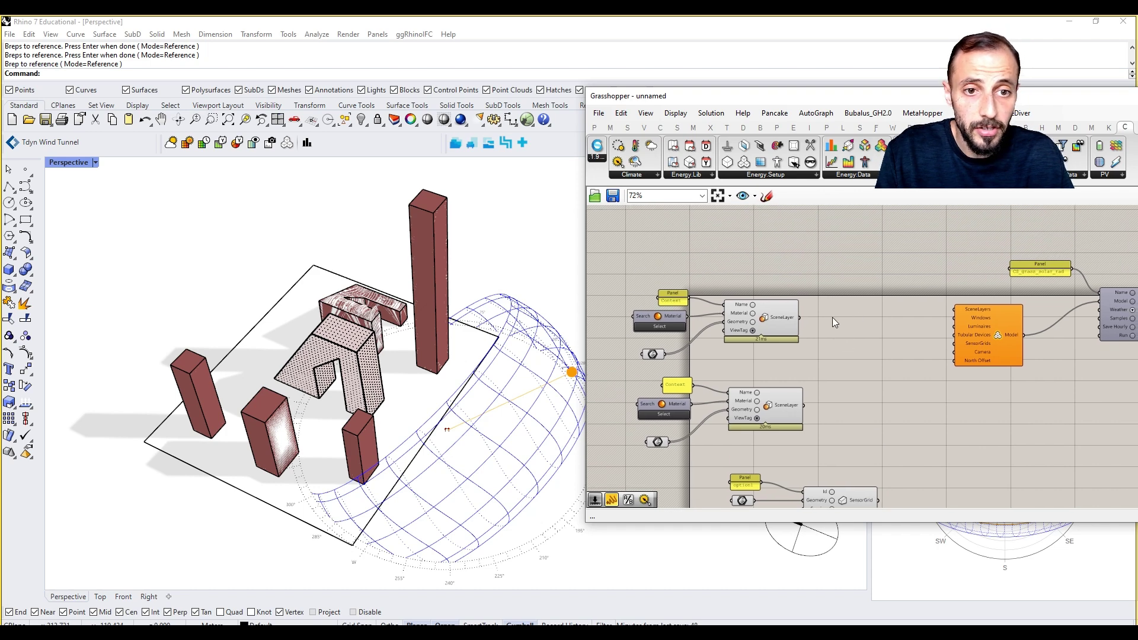
left_click_drag(998, 327, 990, 336)
scroll(972, 338, "up", 1)
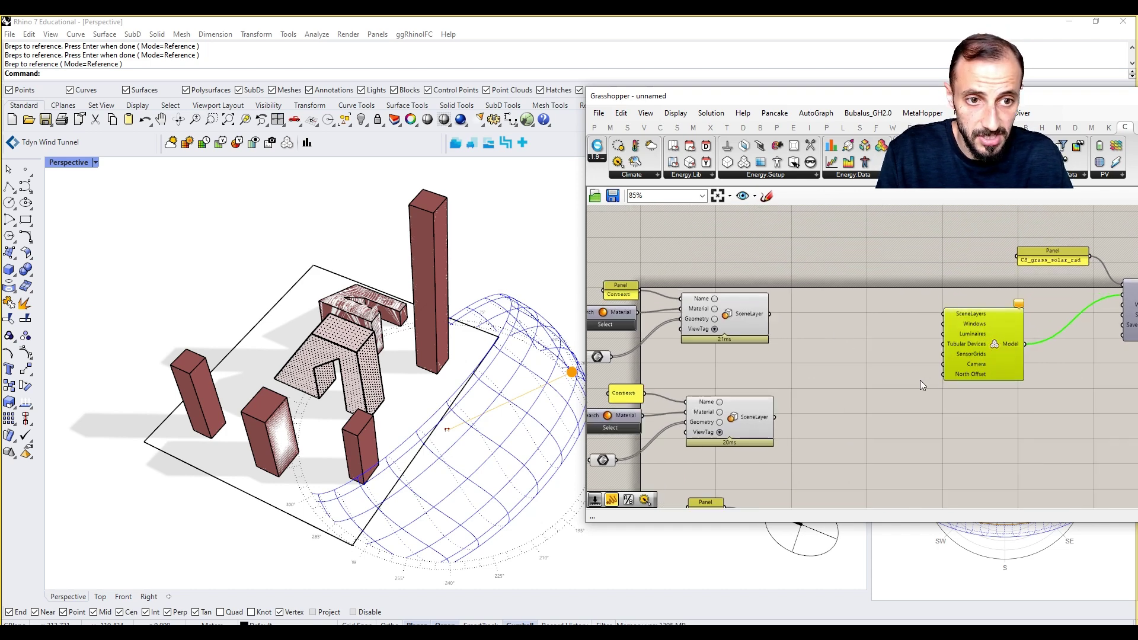
right_click_drag(919, 379, 950, 286)
left_click_drag(892, 436, 972, 261)
Replace the geometry in the copied SceneLayer's Brep parameter with the flat ground surface under the buildings
right_click_drag(849, 374, 883, 418)
scroll(697, 379, "up", 2)
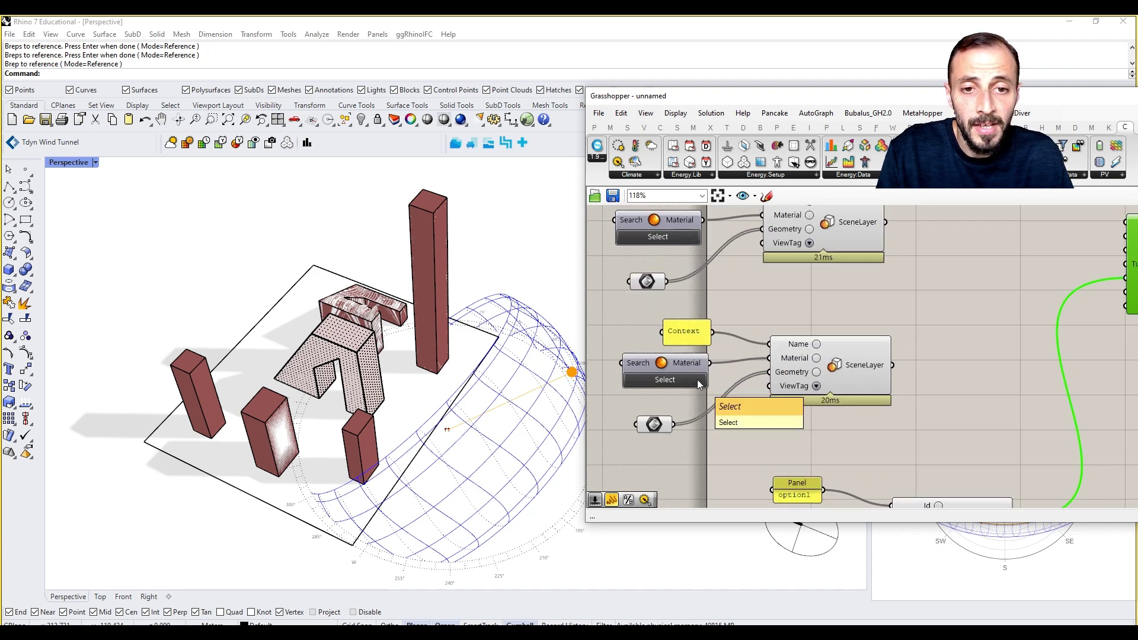
left_click(424, 397)
right_click(659, 427)
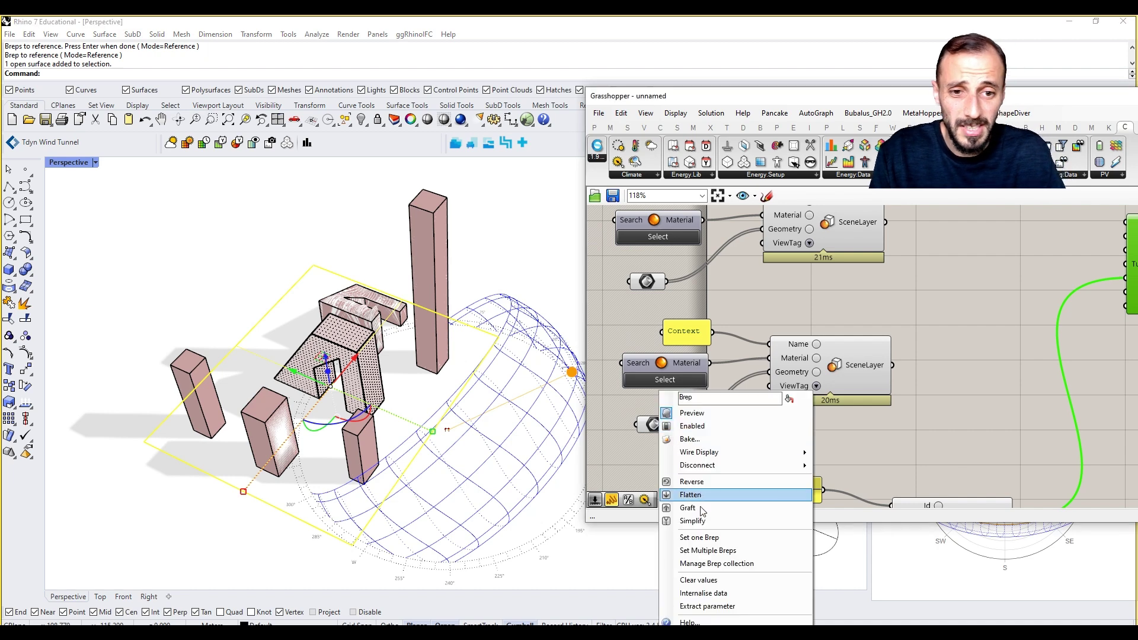
left_click(708, 538)
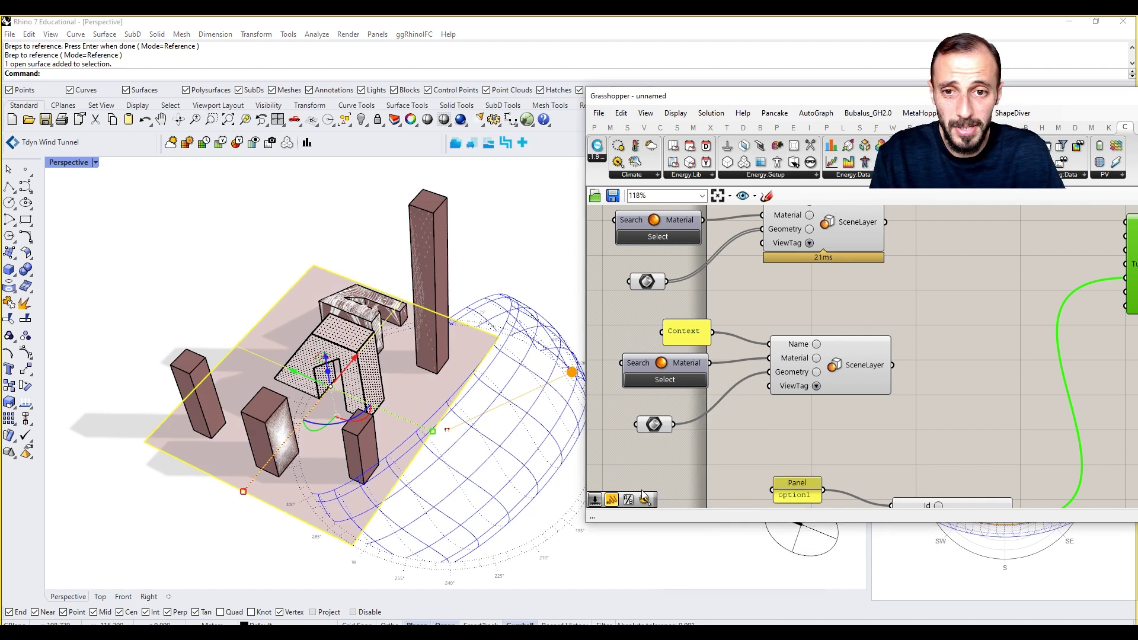
Change the name panel of the copied SceneLayer to "Ground"
double_click(685, 340)
type("Ground")
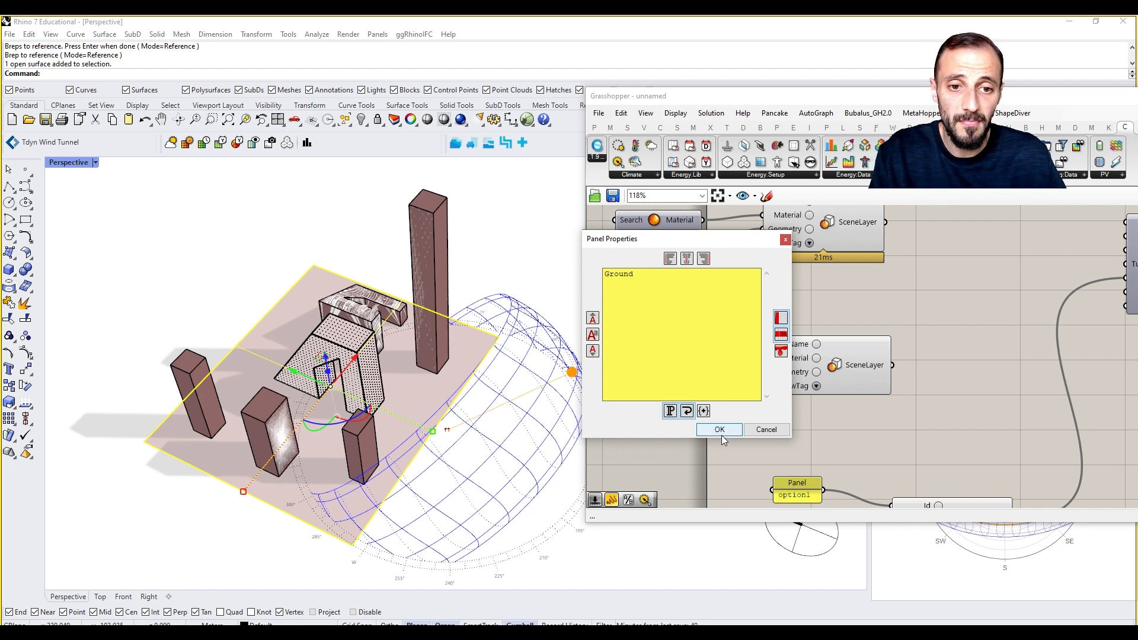
left_click(720, 433)
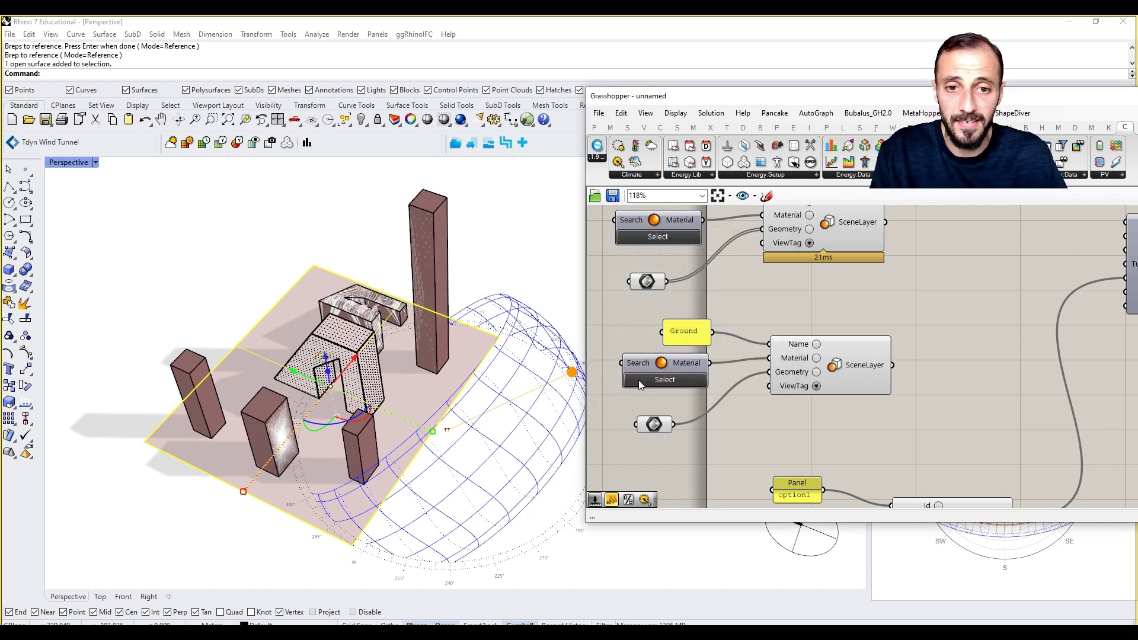
Search the materials for "asph" and assign Asphalt road to the Ground layer, then deselect the ground surface
left_click(663, 379)
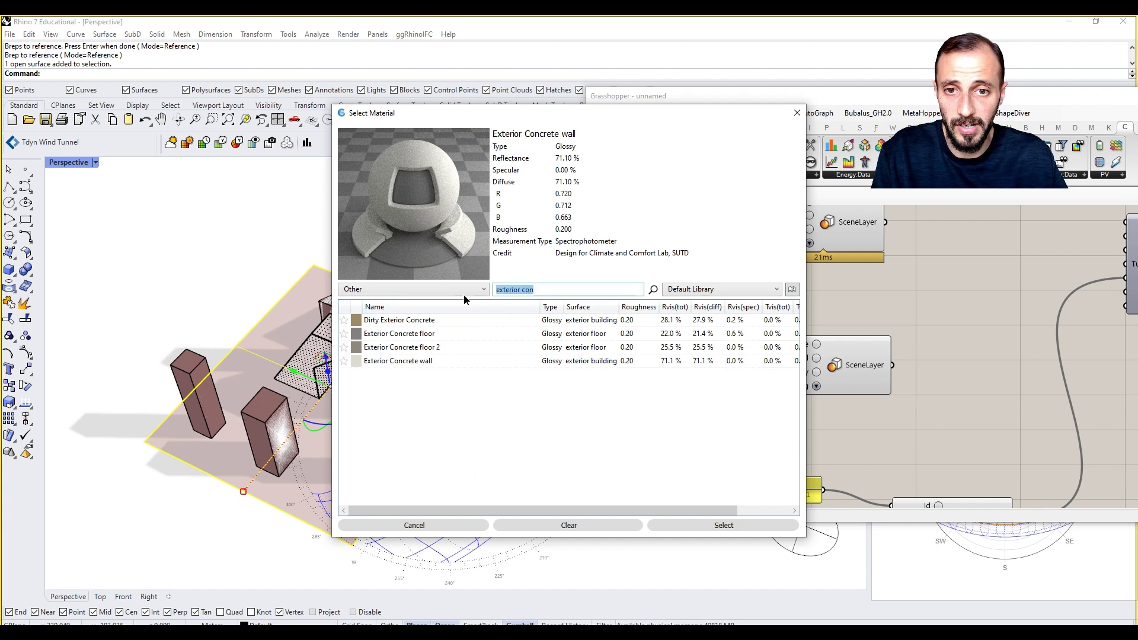
type("asp")
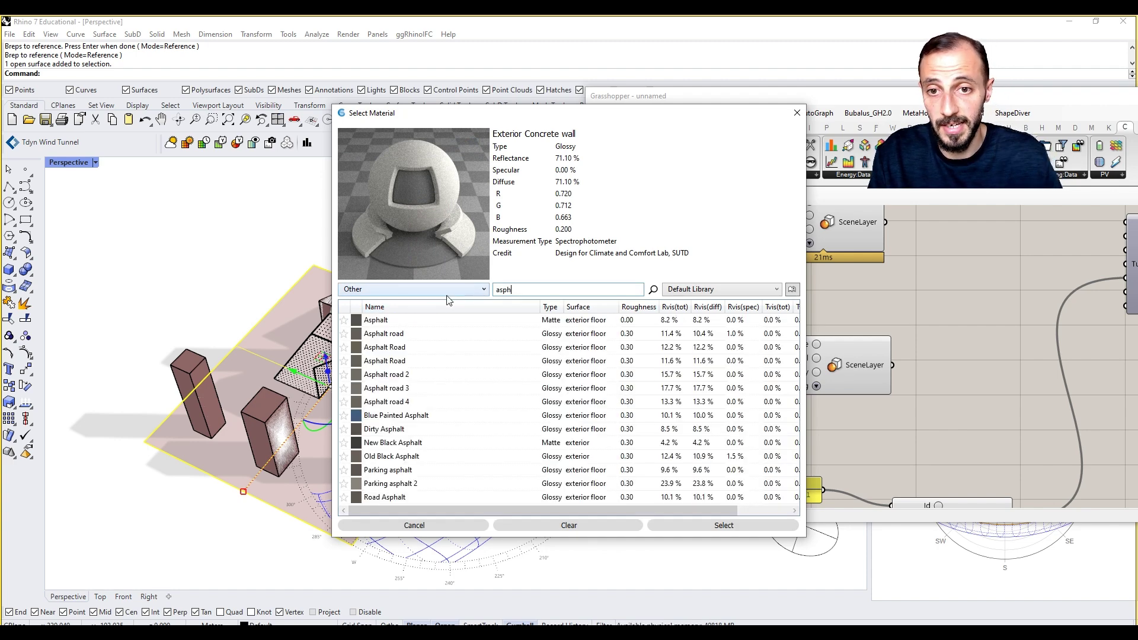
type("h")
left_click(429, 334)
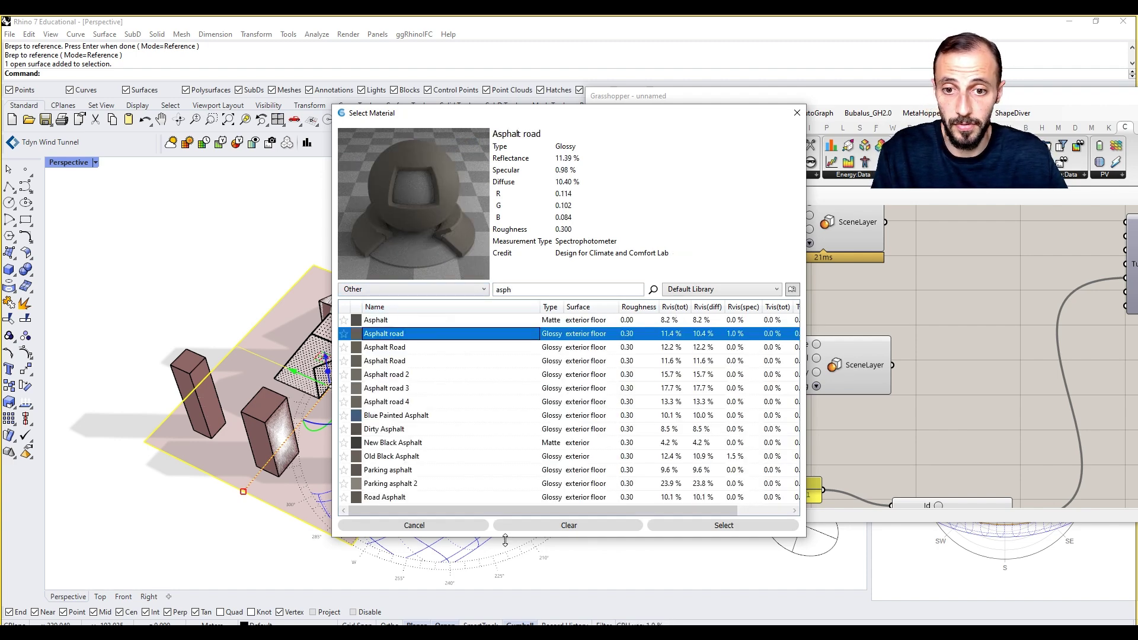
left_click(688, 525)
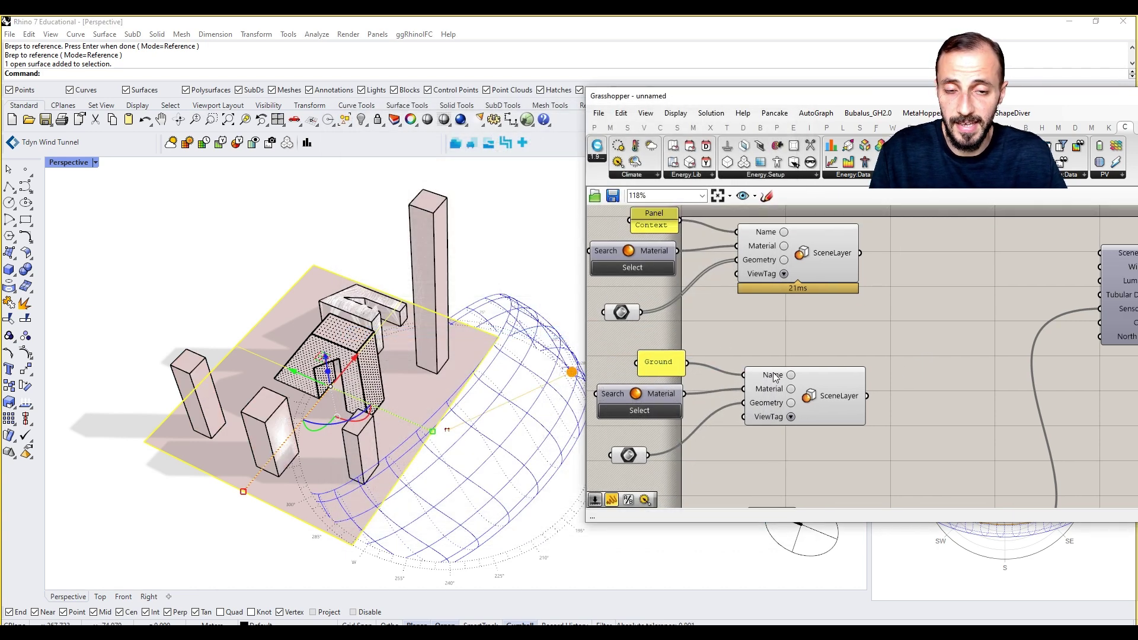
left_click(540, 240)
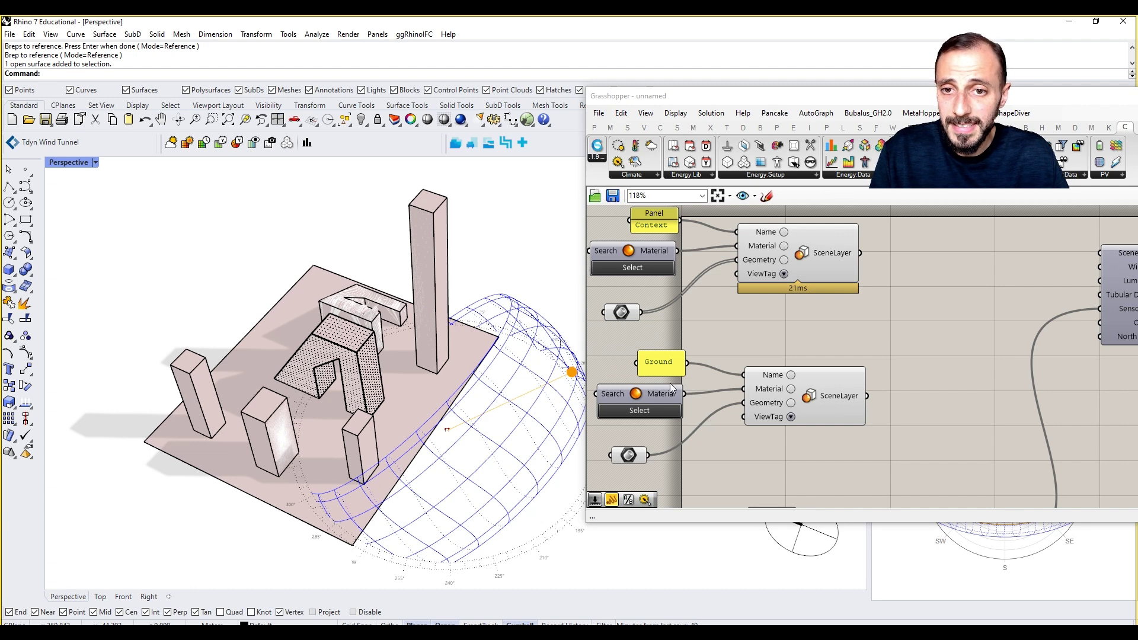
right_click_drag(669, 382, 710, 365)
mouse_move(389, 632)
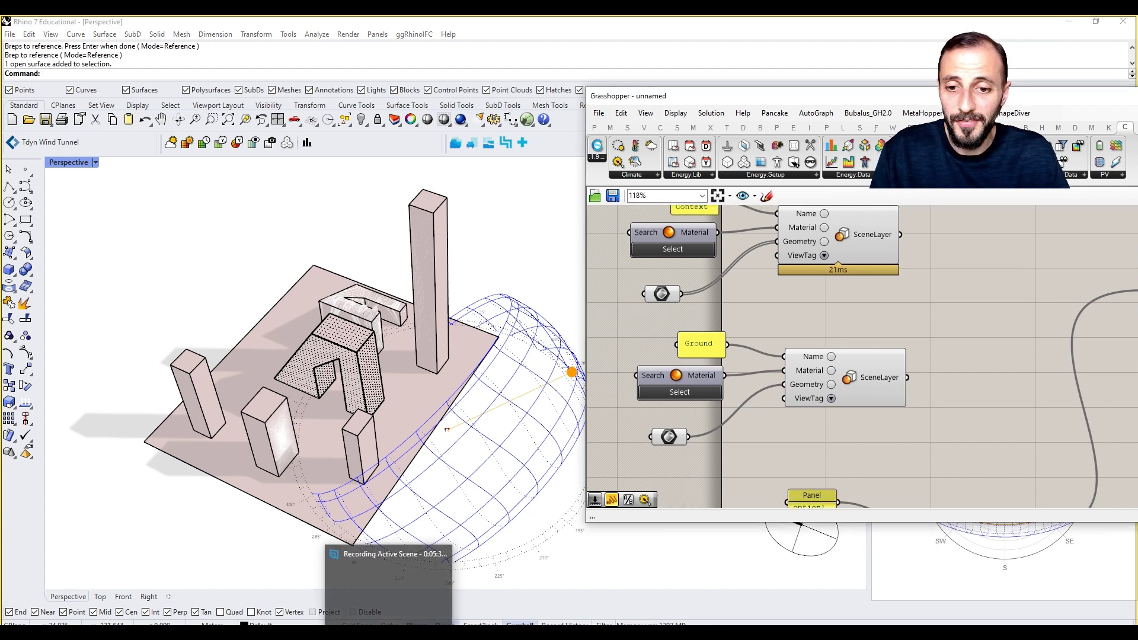
left_click(389, 605)
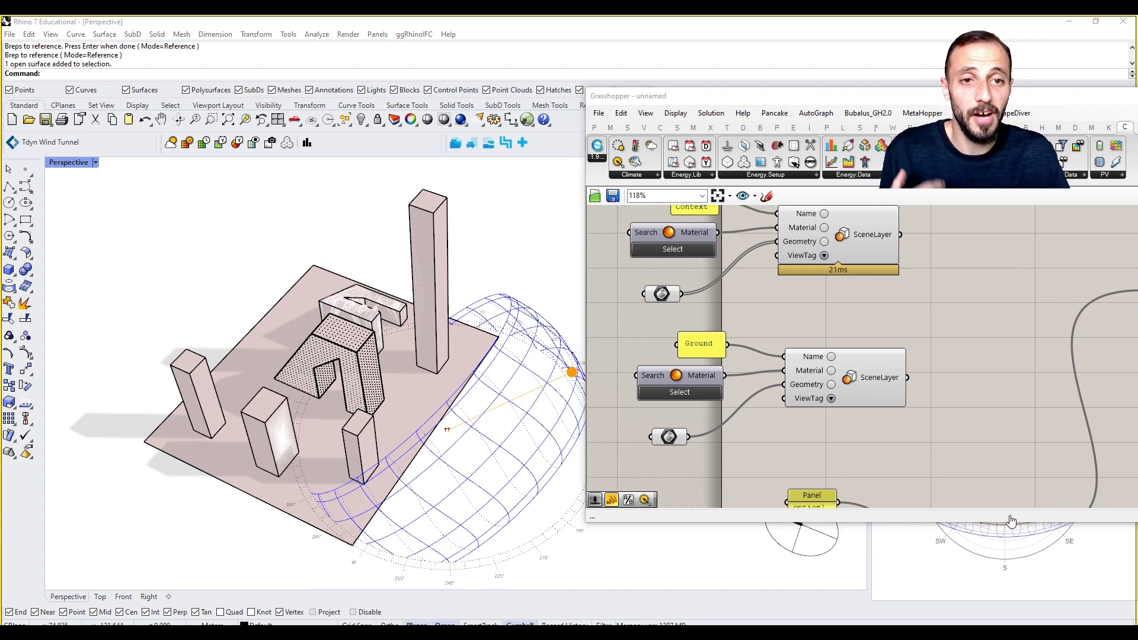